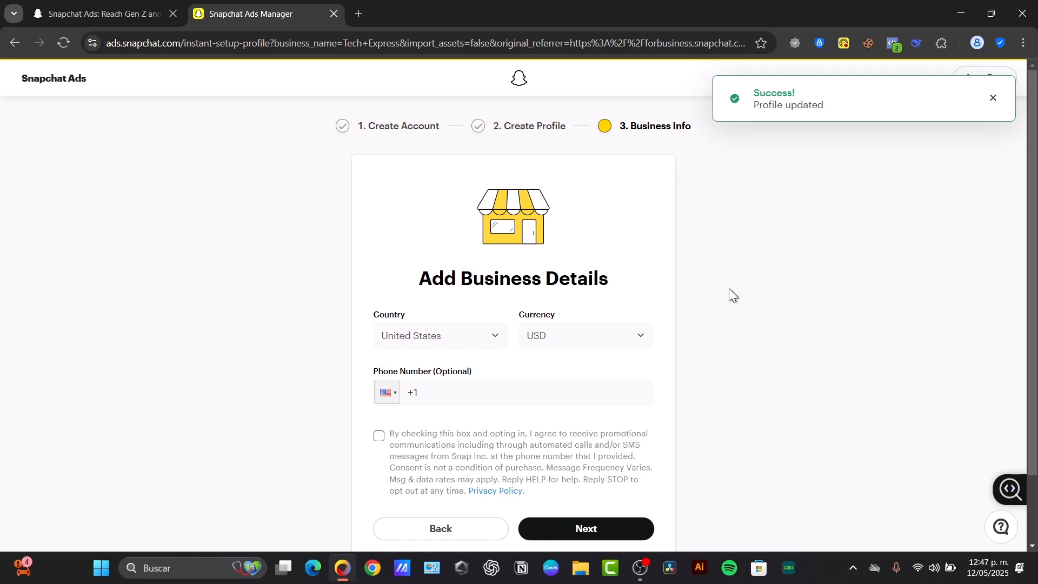
Set the business country to Mexico and submit the business details
{"action": "left_click", "coordinate": [993, 99]}
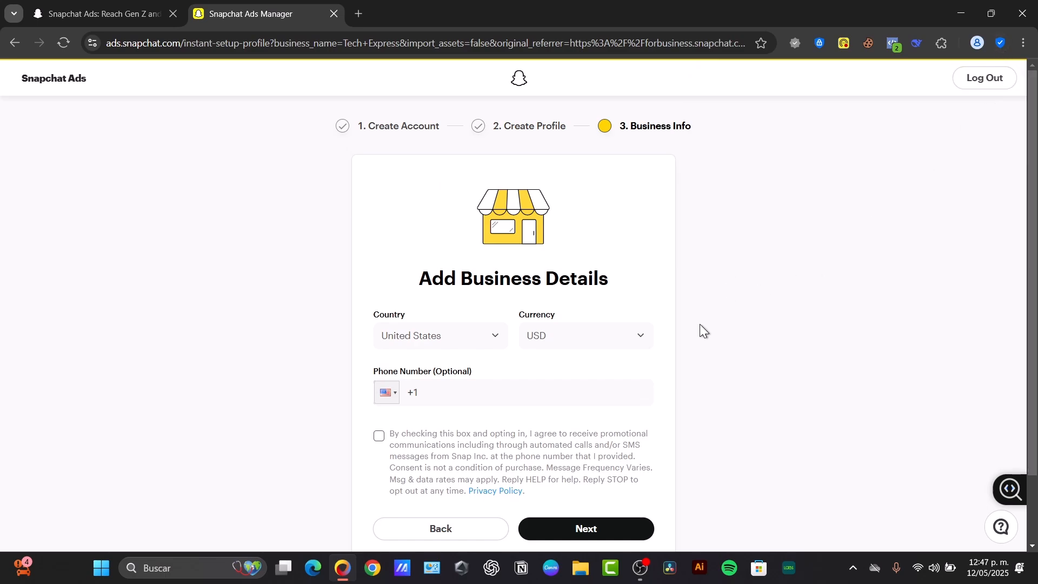
{"action": "scroll", "coordinate": [700, 323], "scroll_direction": "down", "scroll_amount": 2}
{"action": "scroll", "coordinate": [699, 348], "scroll_direction": "up", "scroll_amount": 2}
{"action": "left_click", "coordinate": [456, 336]}
{"action": "scroll", "coordinate": [453, 416], "scroll_direction": "up", "scroll_amount": 5}
{"action": "scroll", "coordinate": [452, 427], "scroll_direction": "up", "scroll_amount": 4}
{"action": "scroll", "coordinate": [452, 427], "scroll_direction": "down", "scroll_amount": 8}
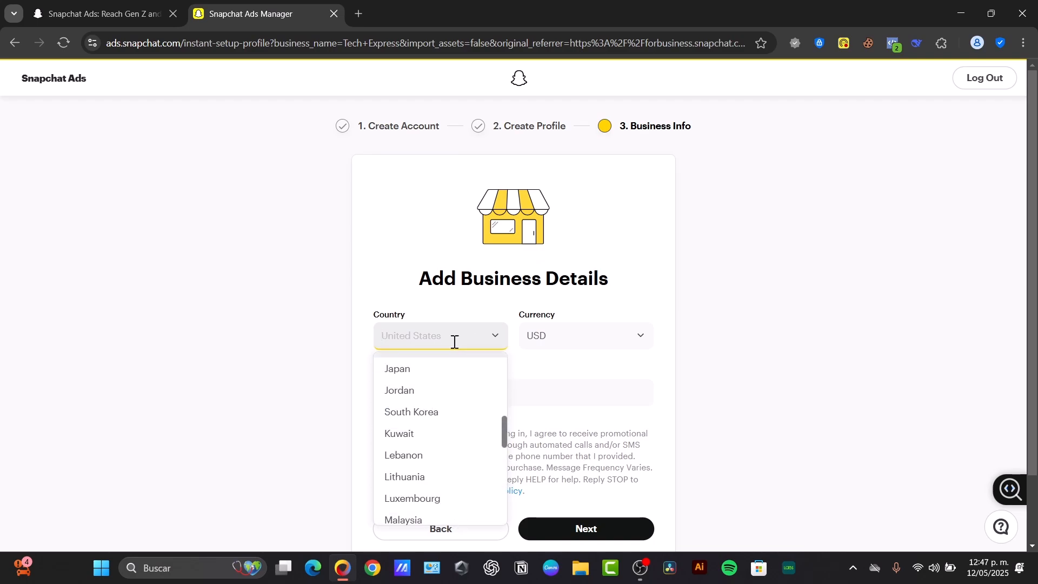
{"action": "type", "text": "me"}
{"action": "left_click", "coordinate": [486, 368]}
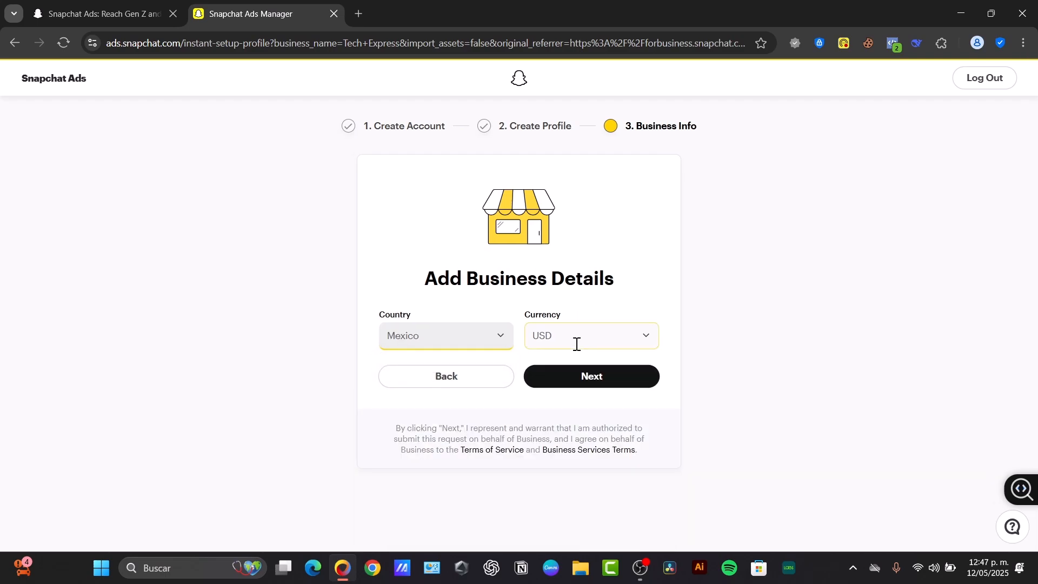
{"action": "left_click", "coordinate": [557, 374]}
{"action": "left_click", "coordinate": [557, 373]}
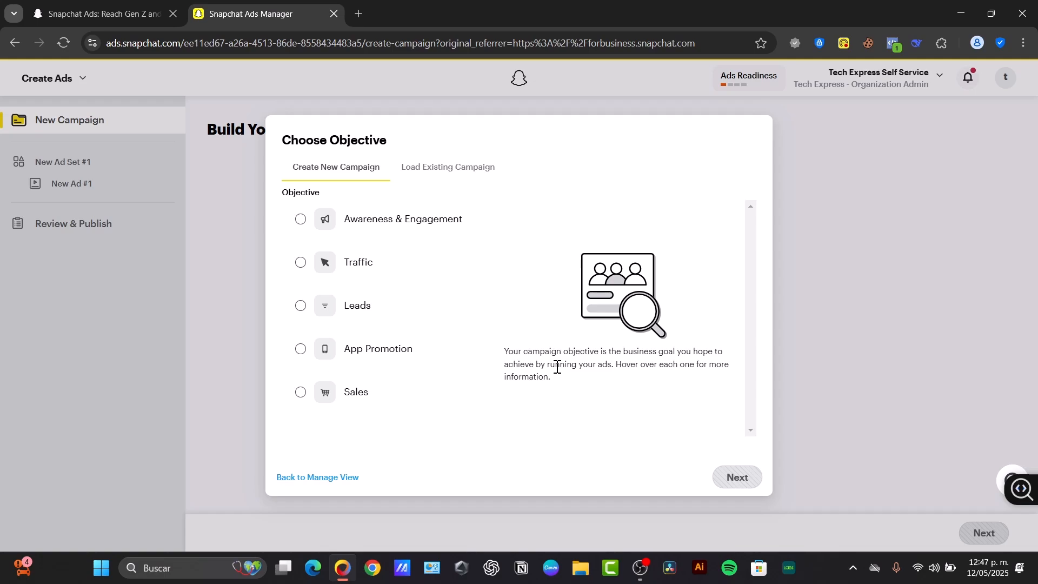
Leave the objective choice for the Manage Ads dashboard and show the main navigation menu
{"action": "left_click", "coordinate": [352, 478]}
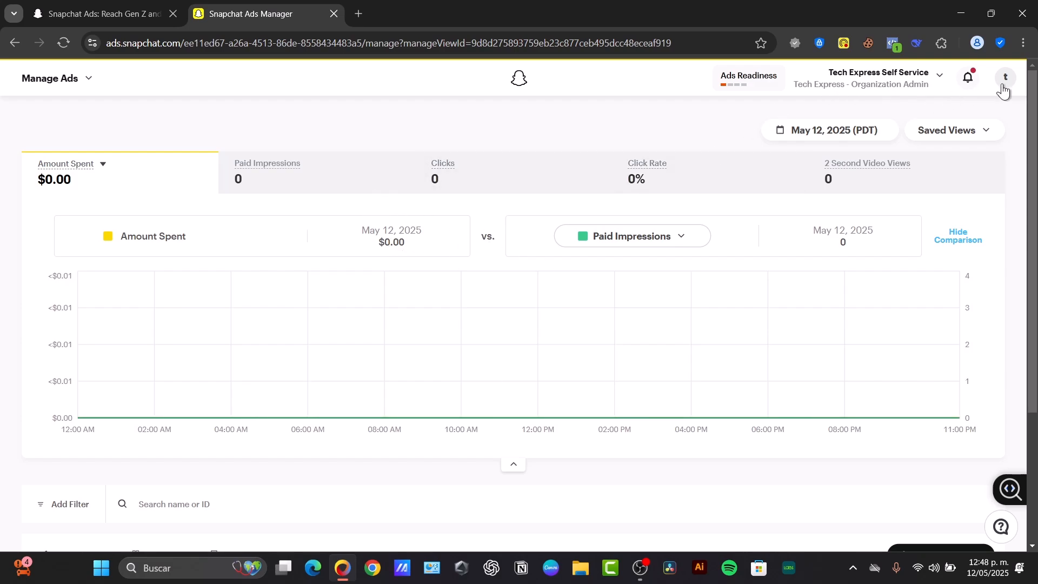
{"action": "left_click", "coordinate": [79, 86]}
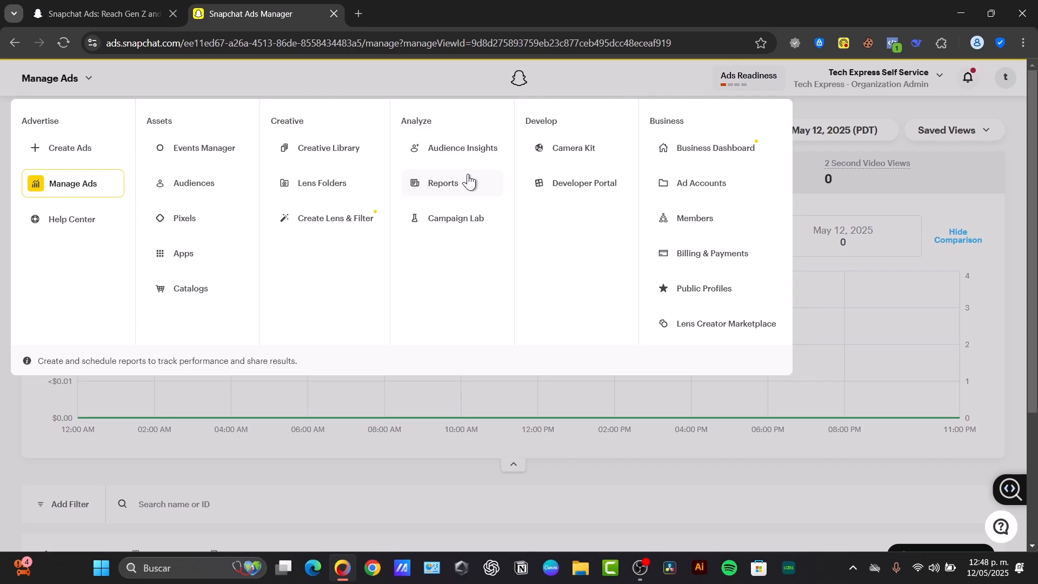
Create a new campaign with Awareness & Engagement as its objective
{"action": "left_click", "coordinate": [77, 146]}
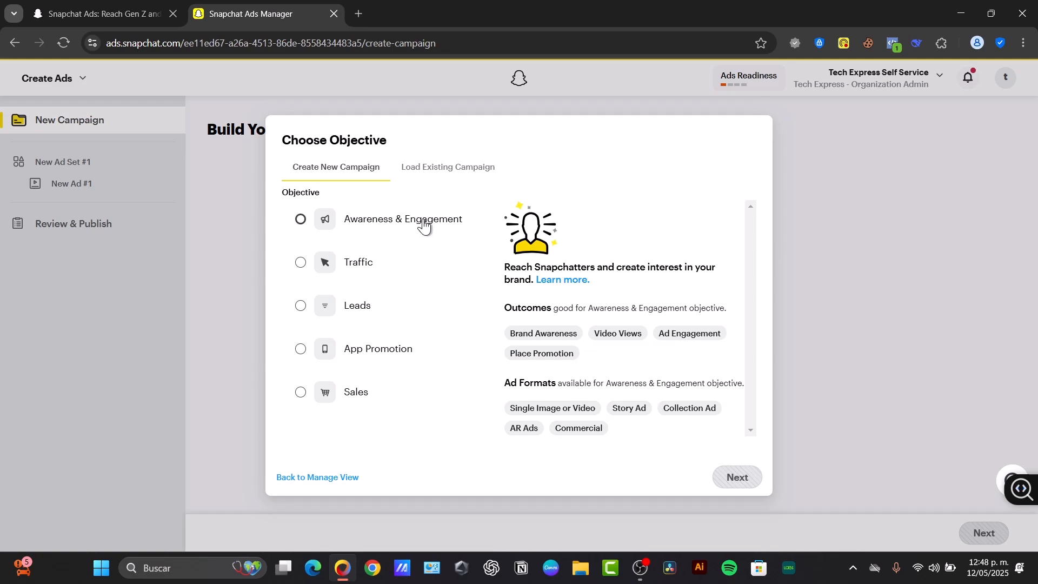
{"action": "mouse_move", "coordinate": [370, 274]}
{"action": "mouse_move", "coordinate": [353, 315]}
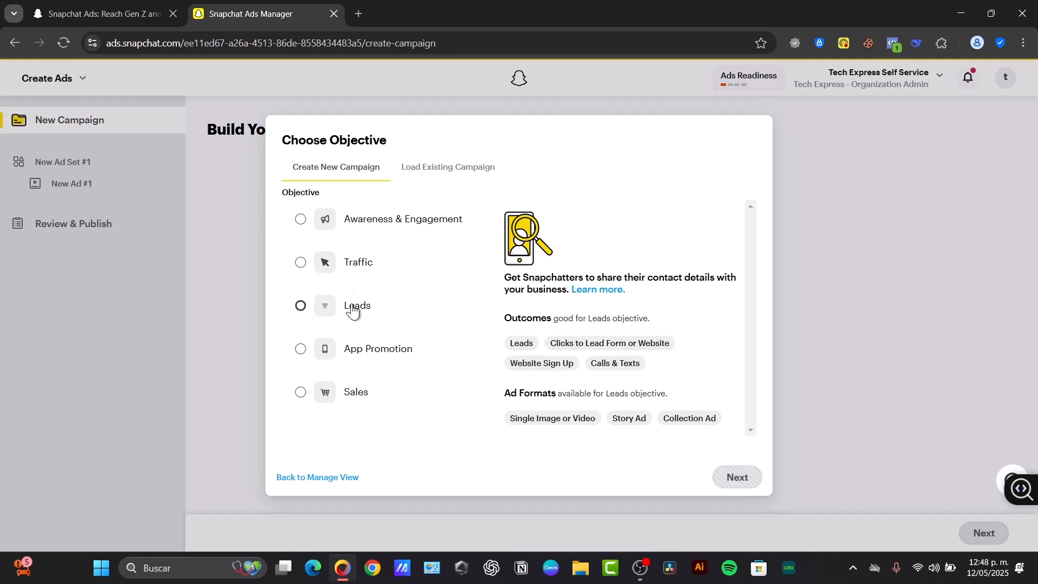
{"action": "left_click", "coordinate": [364, 217]}
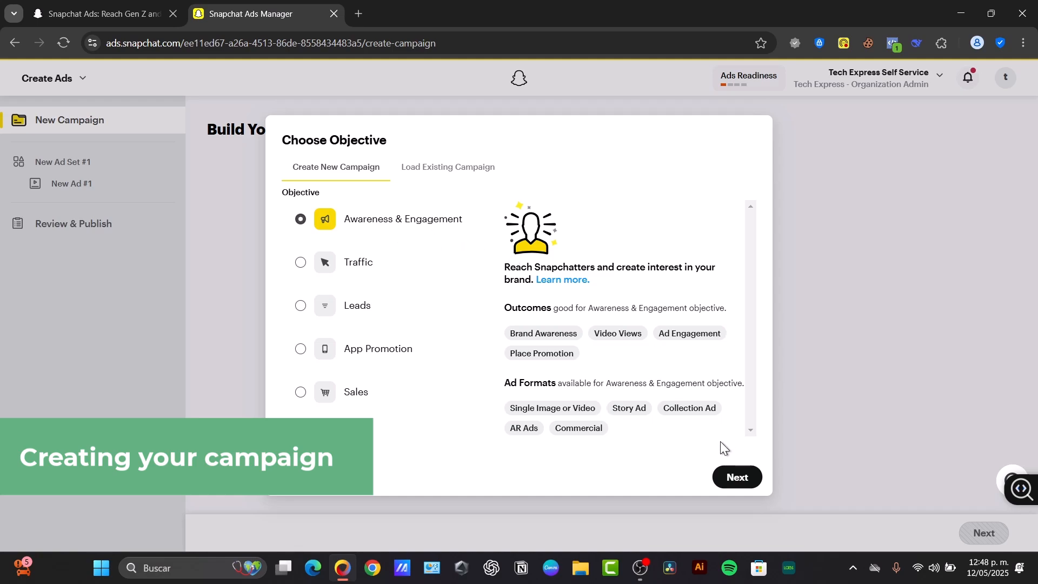
{"action": "left_click", "coordinate": [723, 476]}
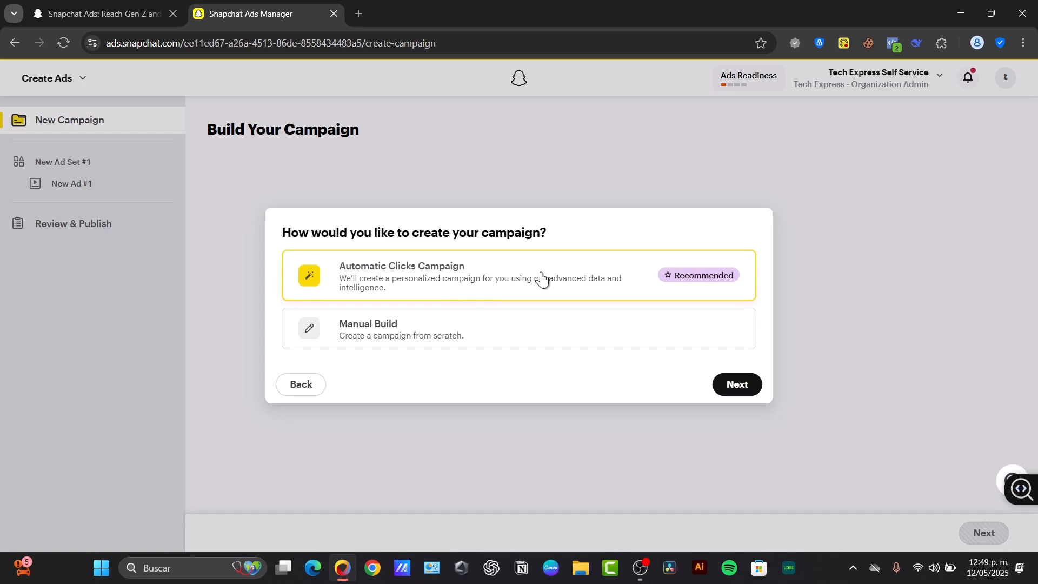
Build the campaign manually, starting May 16, 2025 at 11:48 AM
{"action": "left_click", "coordinate": [495, 325]}
{"action": "left_click", "coordinate": [737, 384]}
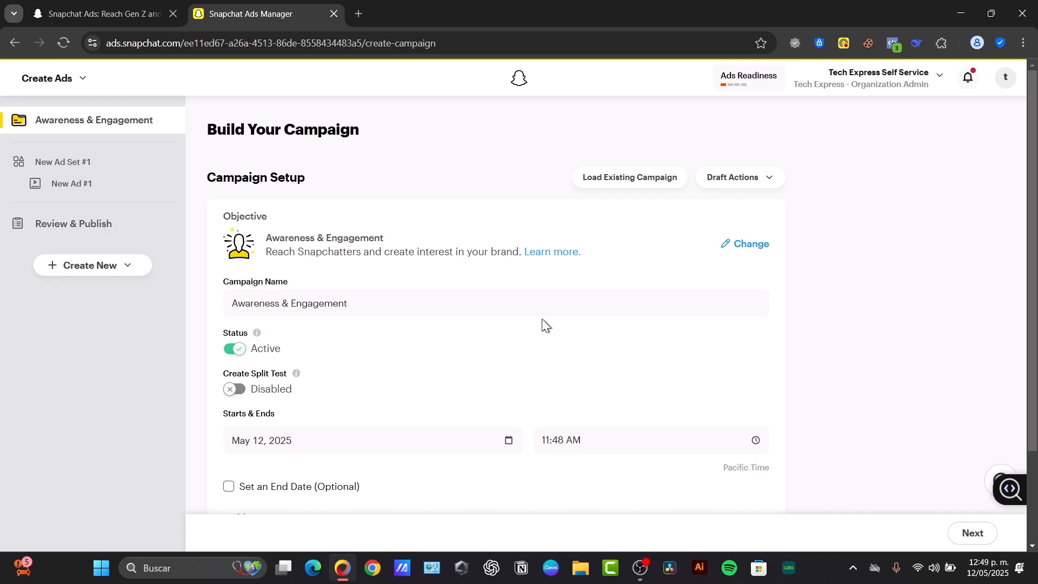
{"action": "scroll", "coordinate": [535, 319], "scroll_direction": "down", "scroll_amount": 2}
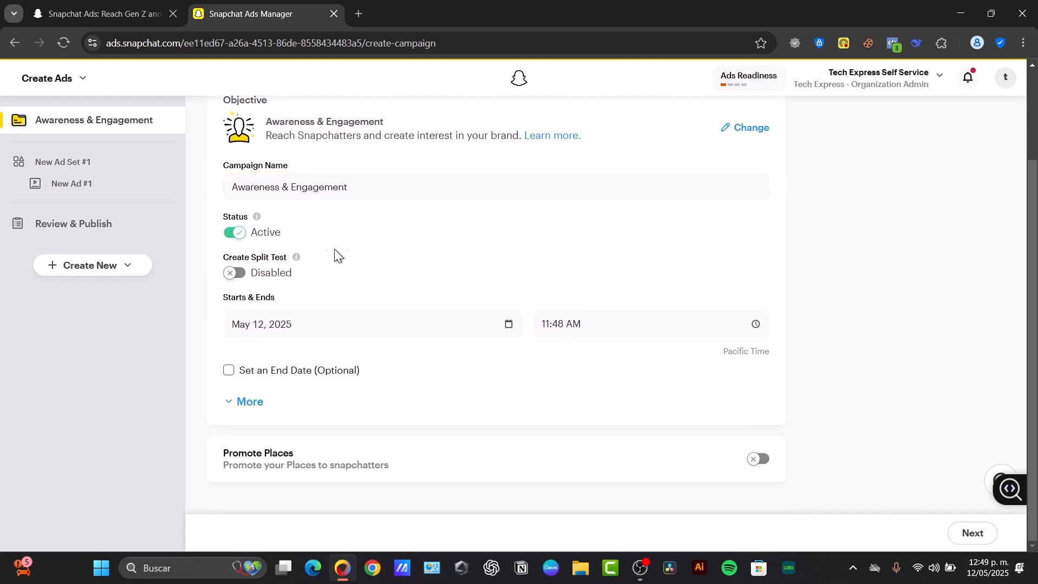
{"action": "left_click", "coordinate": [299, 325]}
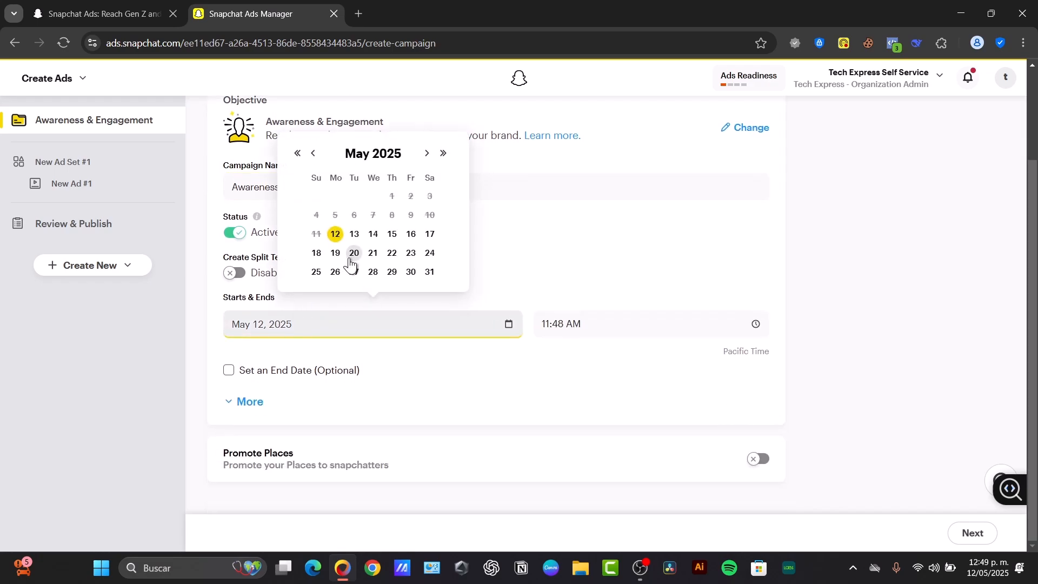
{"action": "left_click", "coordinate": [411, 234]}
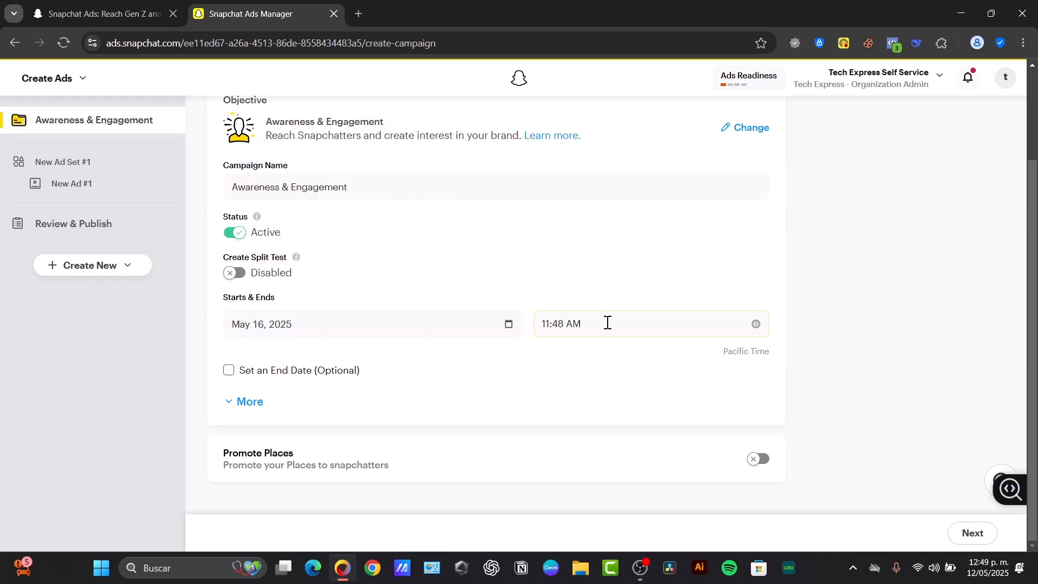
{"action": "left_click", "coordinate": [607, 323]}
{"action": "left_click", "coordinate": [627, 294]}
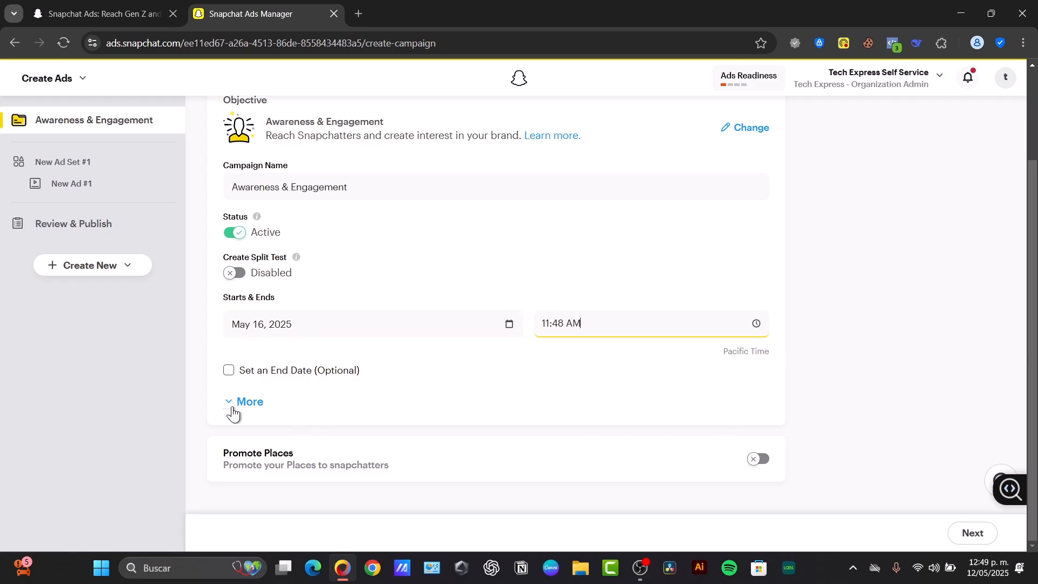
Set the campaign's lifetime spend cap to $100.00
{"action": "left_click", "coordinate": [233, 414]}
{"action": "scroll", "coordinate": [505, 427], "scroll_direction": "down", "scroll_amount": 2}
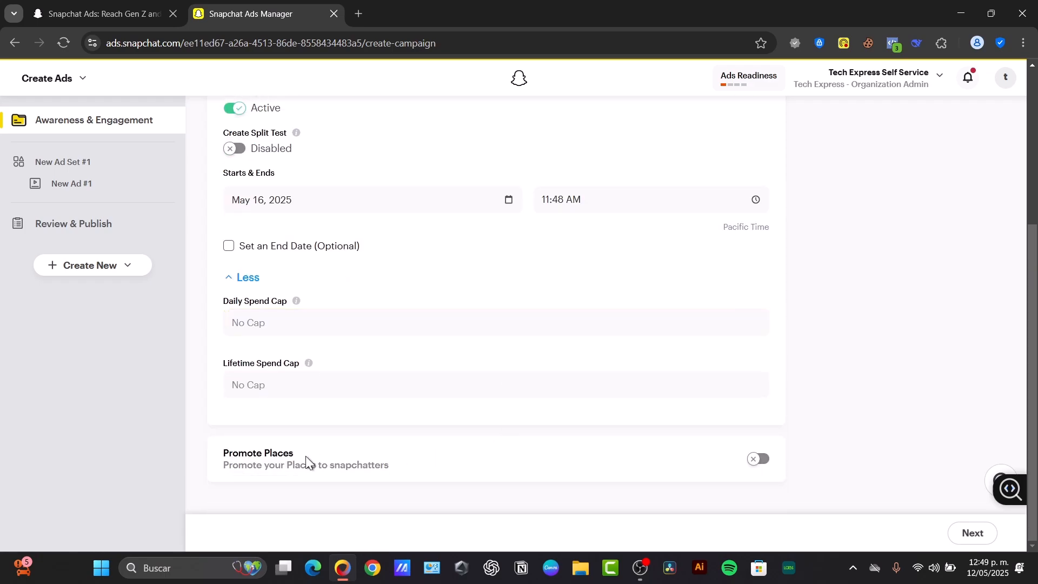
{"action": "left_click", "coordinate": [293, 386]}
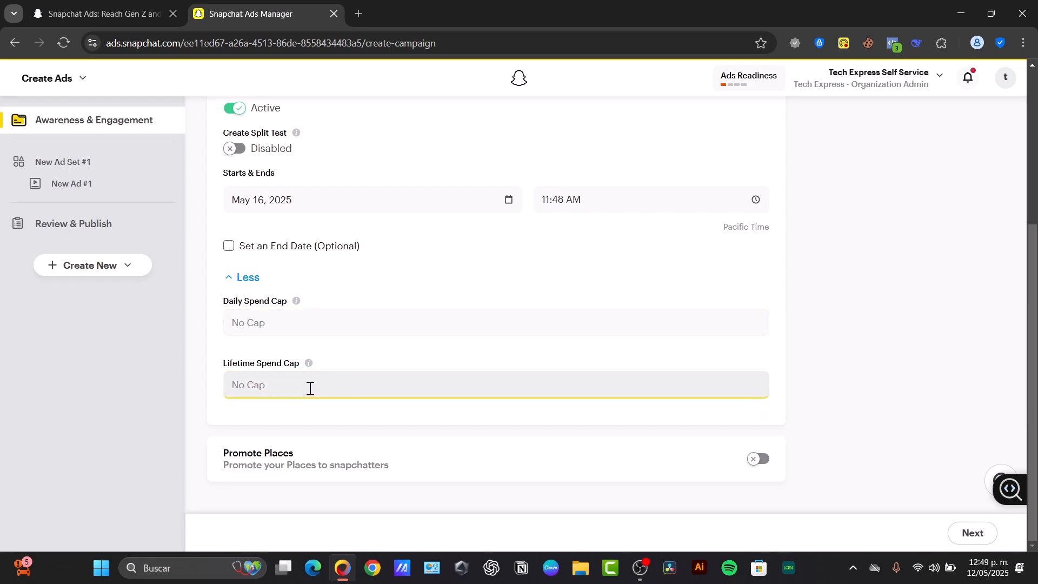
{"action": "type", "text": "100"}
{"action": "left_click", "coordinate": [372, 354]}
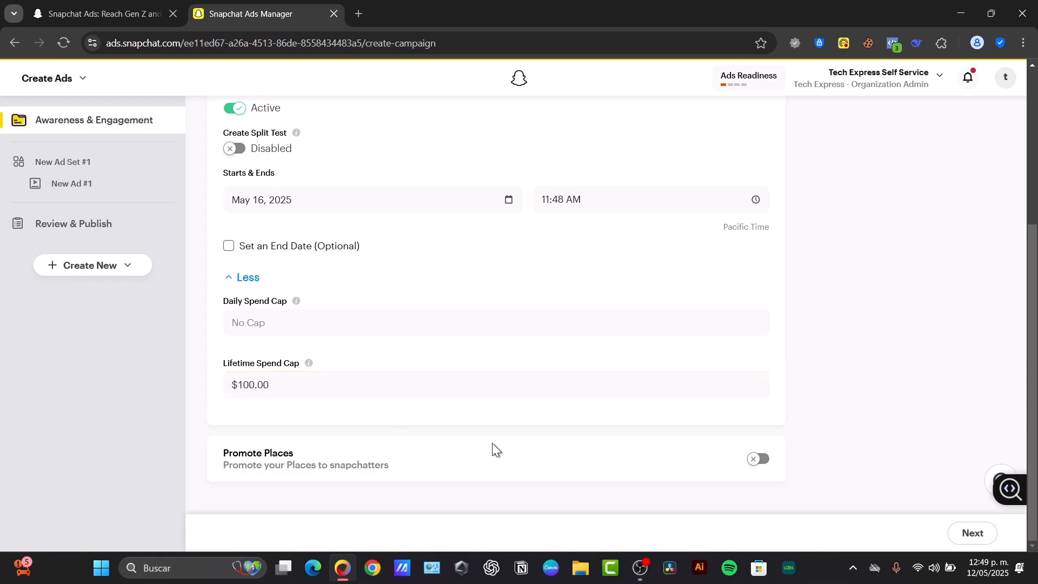
Leave place promotion off and save the campaign to reach the ad set details
{"action": "left_click", "coordinate": [769, 461]}
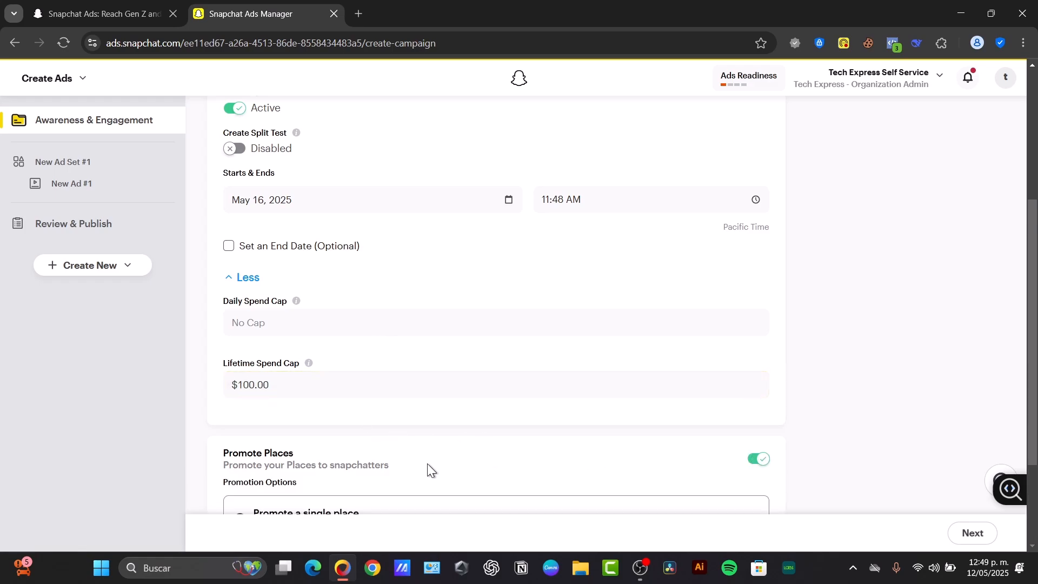
{"action": "scroll", "coordinate": [560, 459], "scroll_direction": "down", "scroll_amount": 3}
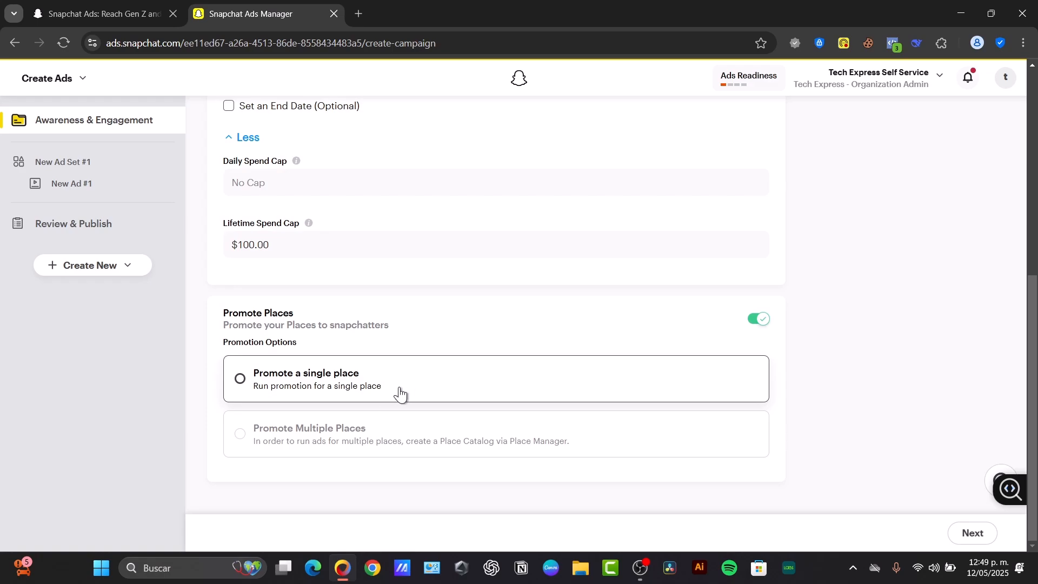
{"action": "left_click", "coordinate": [670, 392]}
{"action": "left_click", "coordinate": [759, 320]}
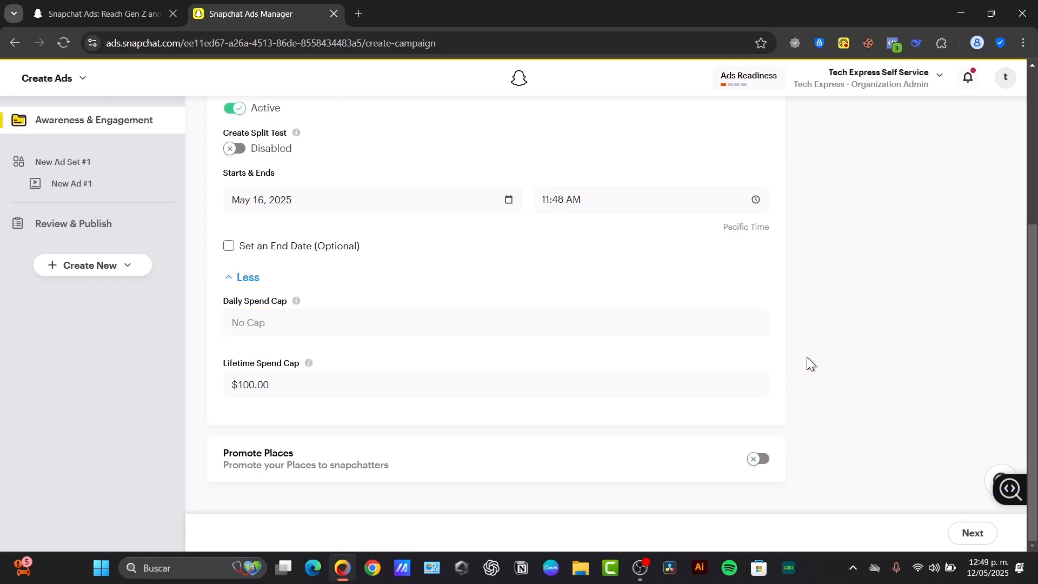
{"action": "left_click", "coordinate": [976, 533]}
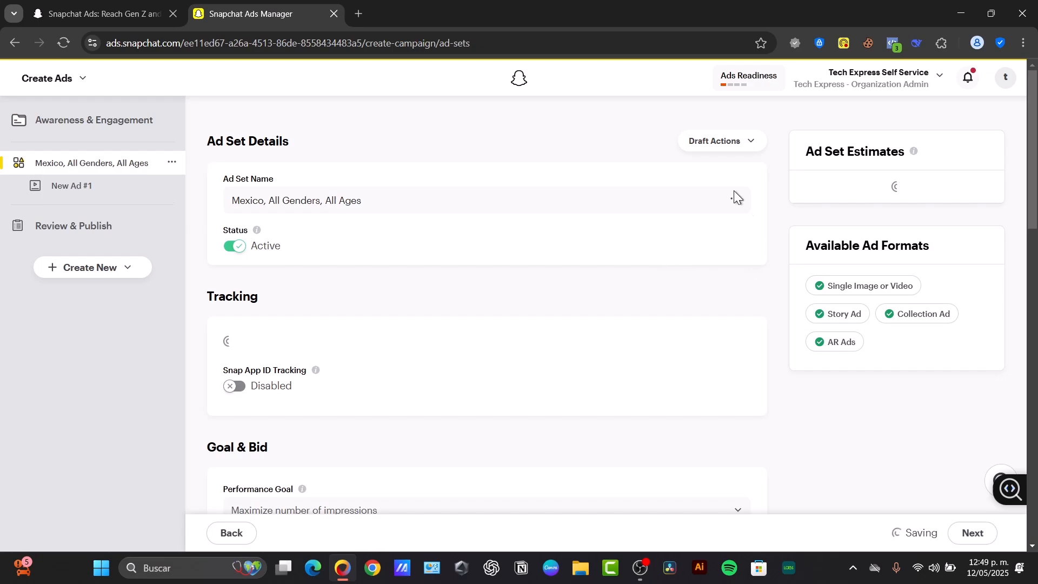
Check the ad set name and its template options, leaving the name unchanged
{"action": "left_click", "coordinate": [350, 199]}
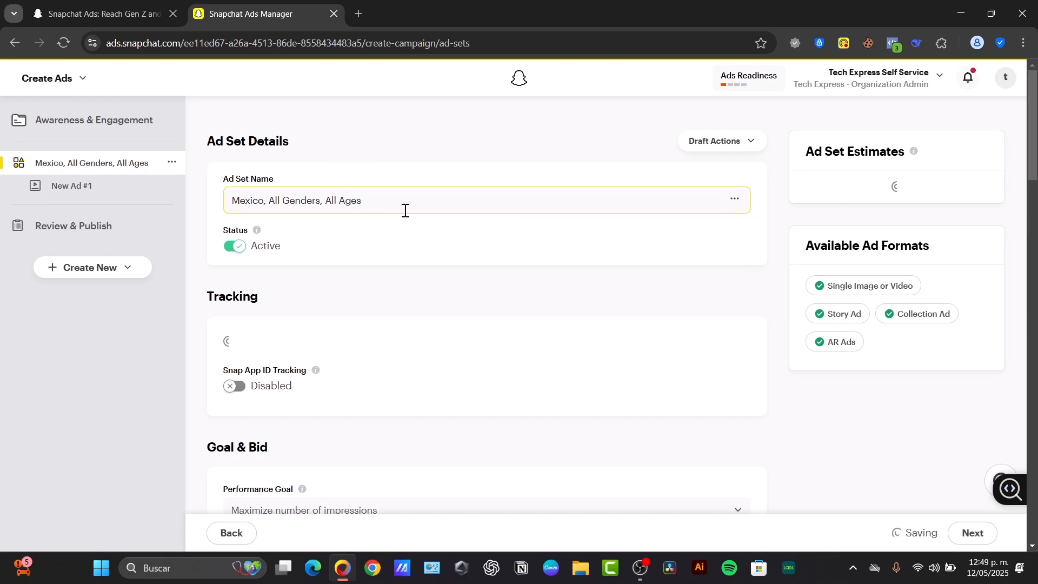
{"action": "left_click", "coordinate": [337, 205]}
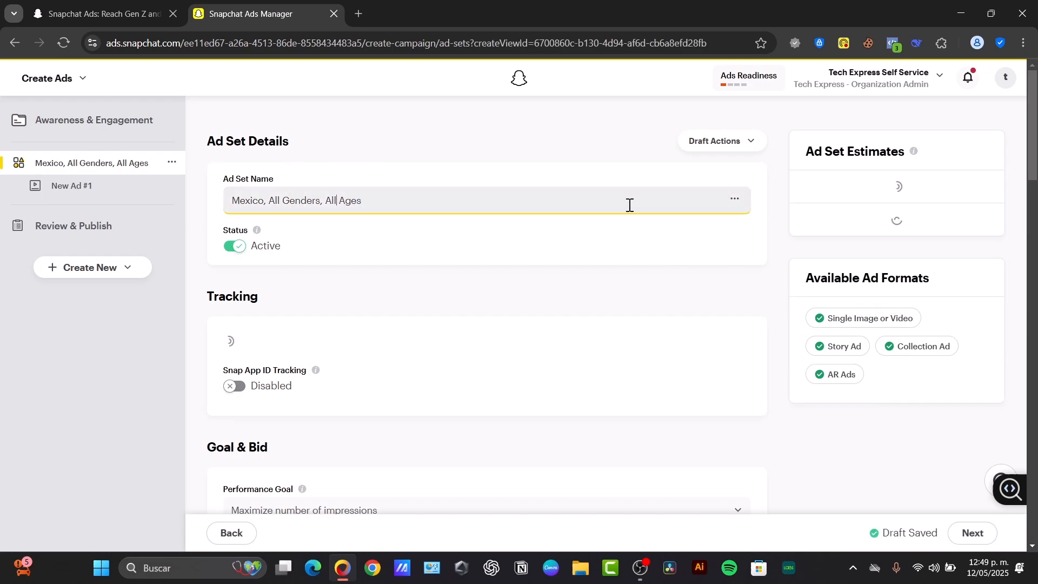
{"action": "left_click", "coordinate": [736, 199]}
{"action": "left_click", "coordinate": [362, 202]}
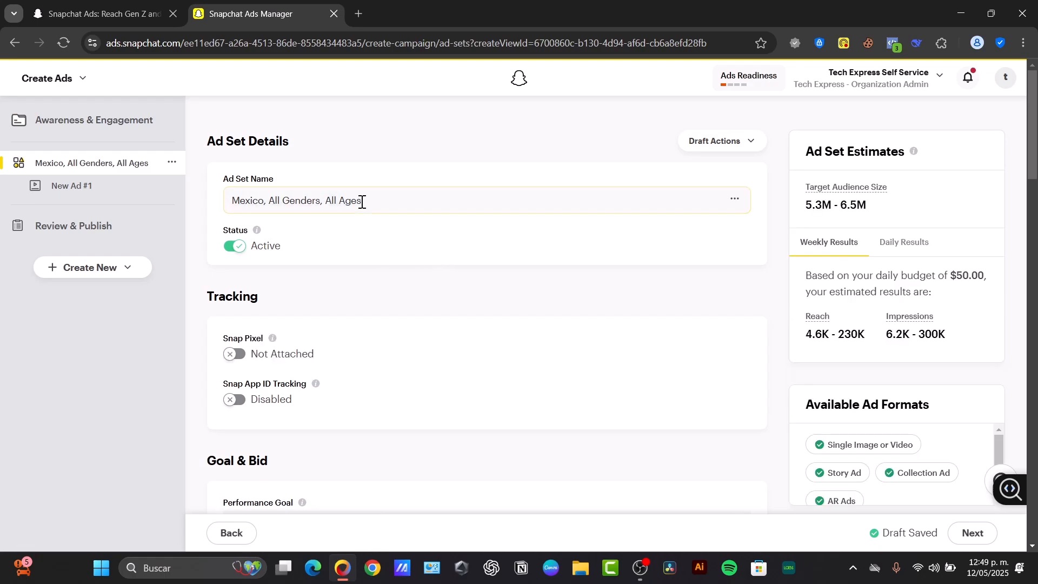
Set the performance goal to Maximize number of impressions with Auto-Bid bidding
{"action": "scroll", "coordinate": [484, 301], "scroll_direction": "down", "scroll_amount": 3}
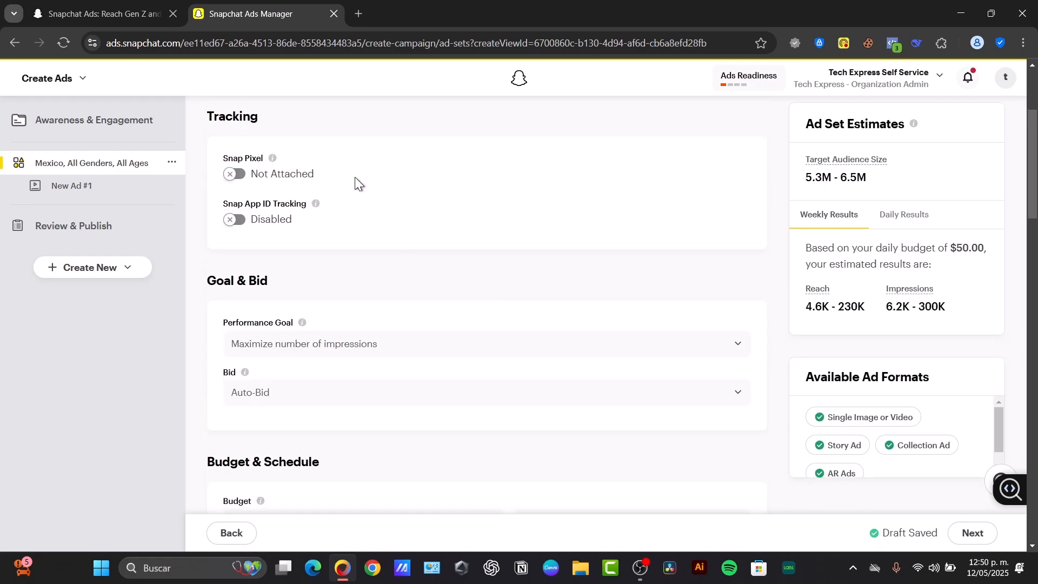
{"action": "scroll", "coordinate": [335, 206], "scroll_direction": "down", "scroll_amount": 3}
{"action": "scroll", "coordinate": [346, 230], "scroll_direction": "up", "scroll_amount": 3}
{"action": "mouse_move", "coordinate": [271, 159]}
{"action": "scroll", "coordinate": [352, 247], "scroll_direction": "down", "scroll_amount": 3}
{"action": "left_click", "coordinate": [362, 174]}
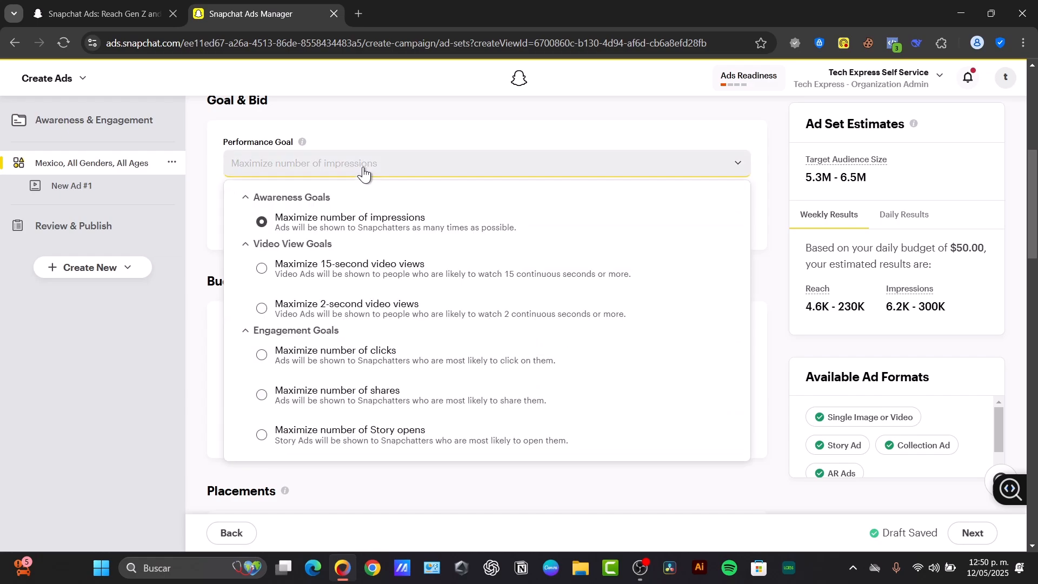
{"action": "left_click", "coordinate": [403, 219]}
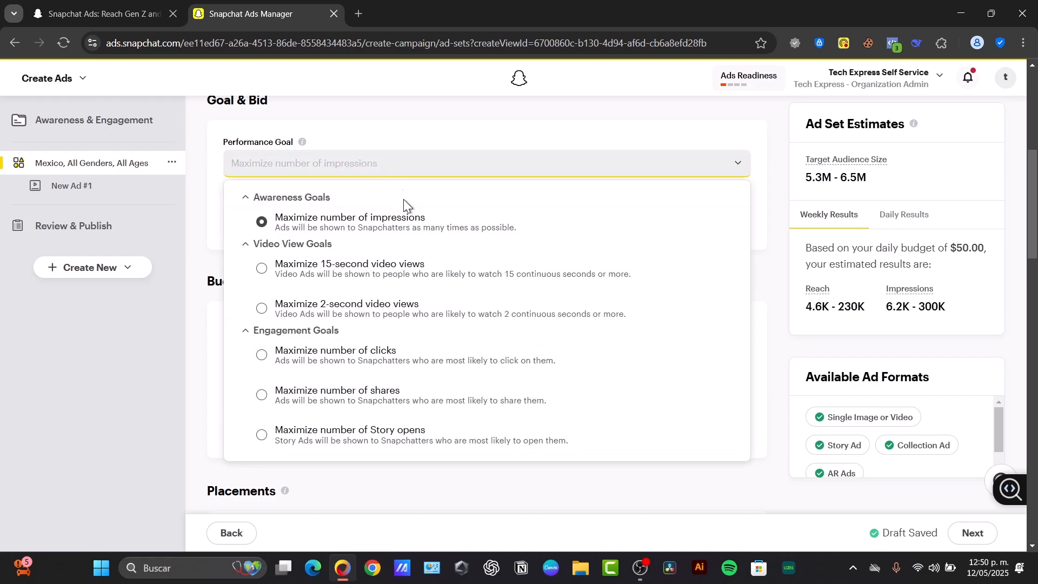
{"action": "left_click", "coordinate": [311, 219]}
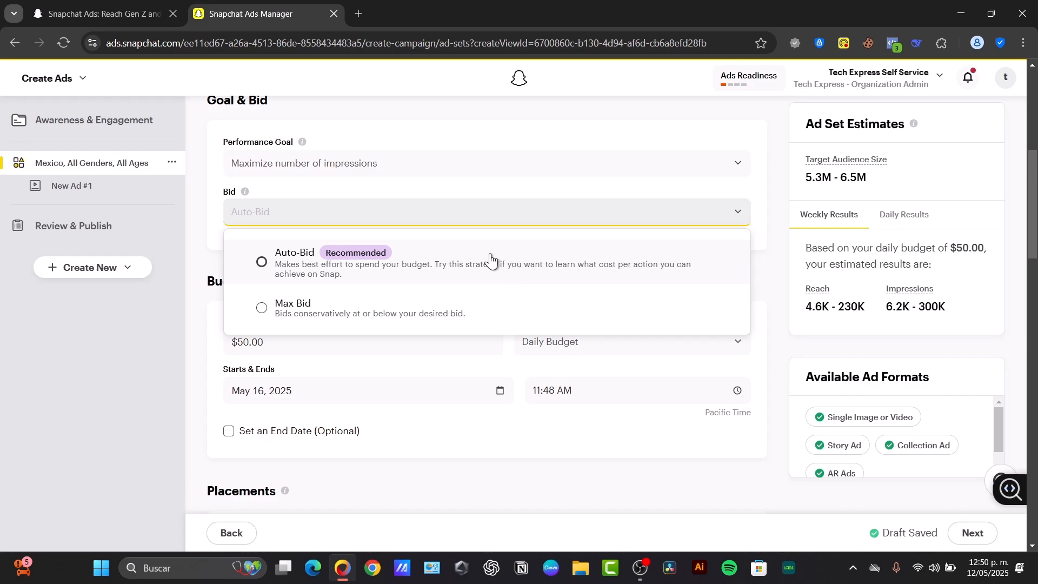
{"action": "left_click", "coordinate": [302, 260]}
{"action": "left_click", "coordinate": [213, 255]}
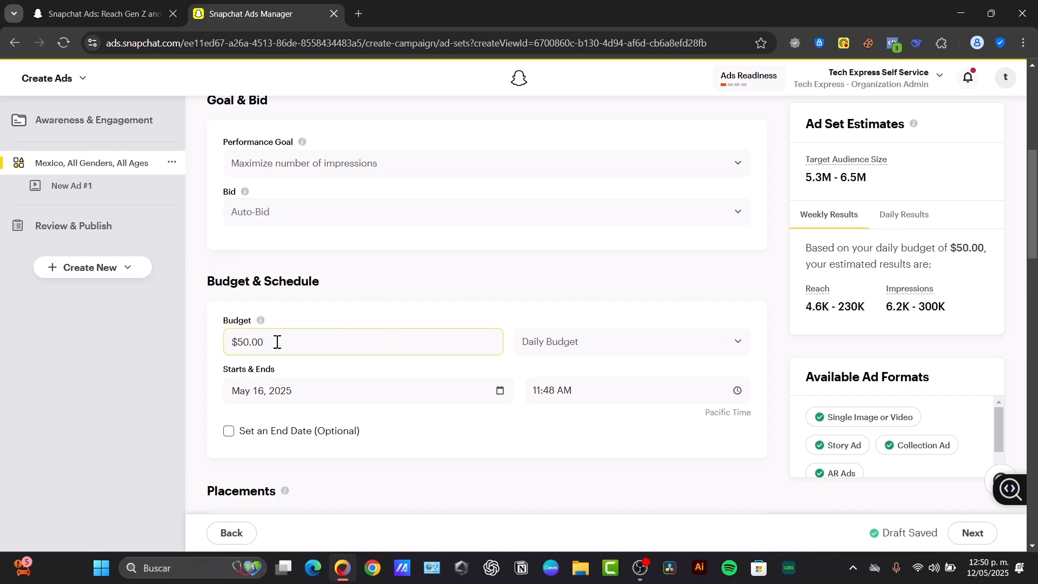
Switch the ad set to a Lifetime Budget and change the amount from 400 to 100
{"action": "left_click", "coordinate": [556, 343]}
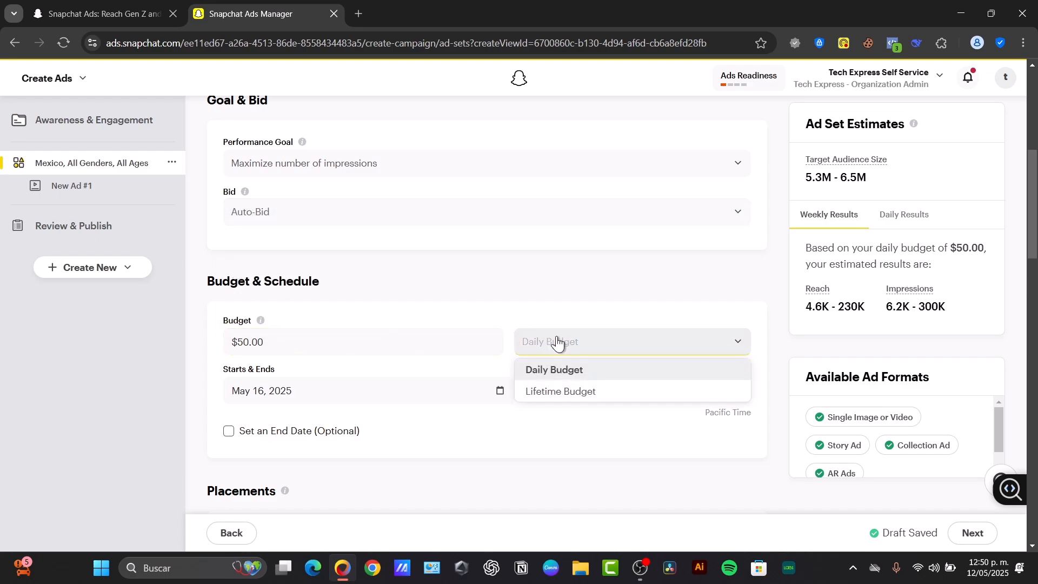
{"action": "left_click", "coordinate": [591, 389]}
{"action": "double_click", "coordinate": [360, 339]}
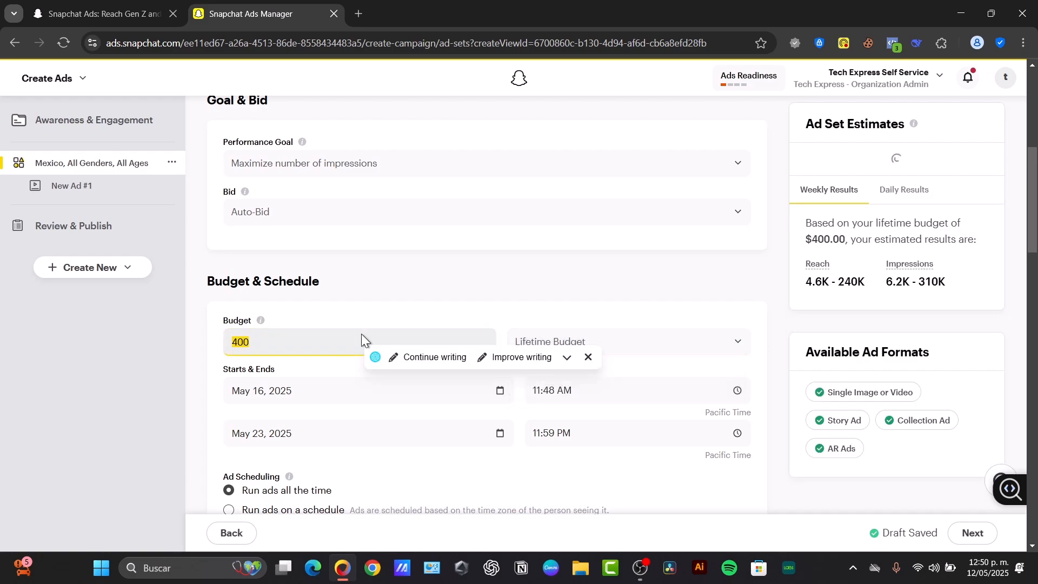
{"action": "key", "text": "BackSpace"}
{"action": "type", "text": "100"}
{"action": "left_click", "coordinate": [407, 293]}
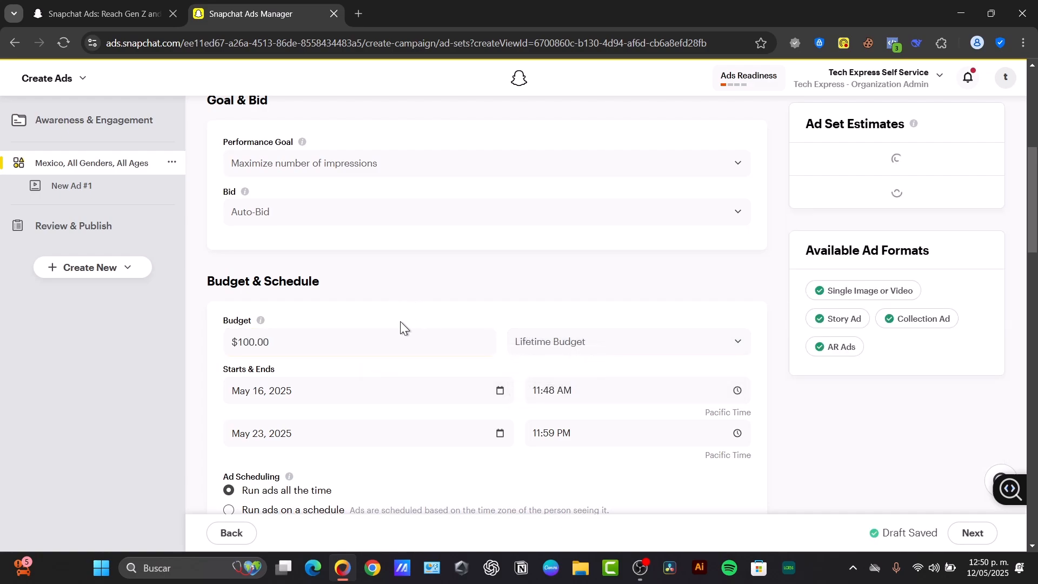
{"action": "scroll", "coordinate": [408, 366], "scroll_direction": "down", "scroll_amount": 3}
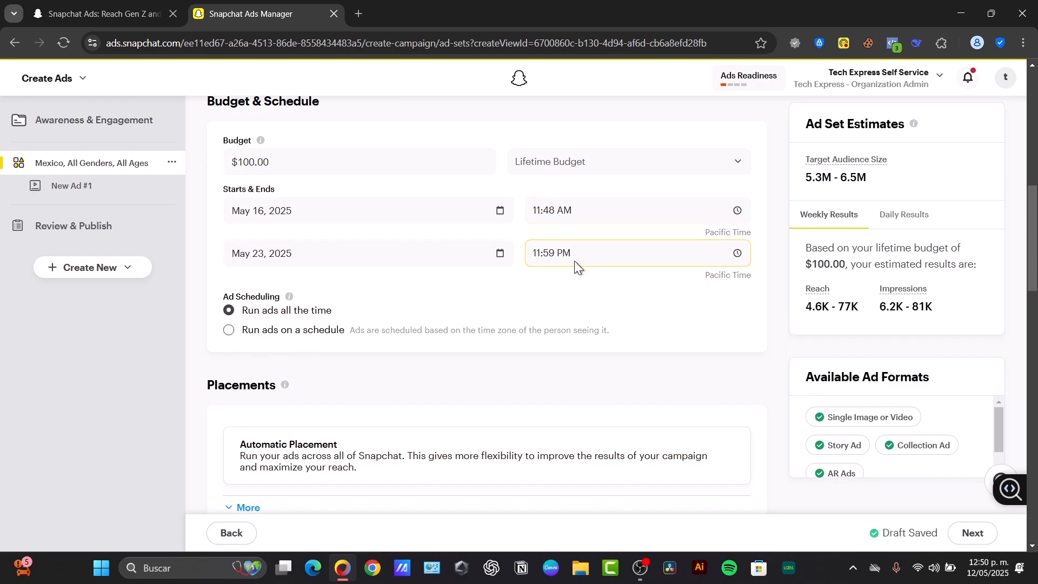
Remove Mexico from Locations and add United Kingdom and United States as targets
{"action": "scroll", "coordinate": [468, 338], "scroll_direction": "down", "scroll_amount": 3}
{"action": "left_click", "coordinate": [253, 328]}
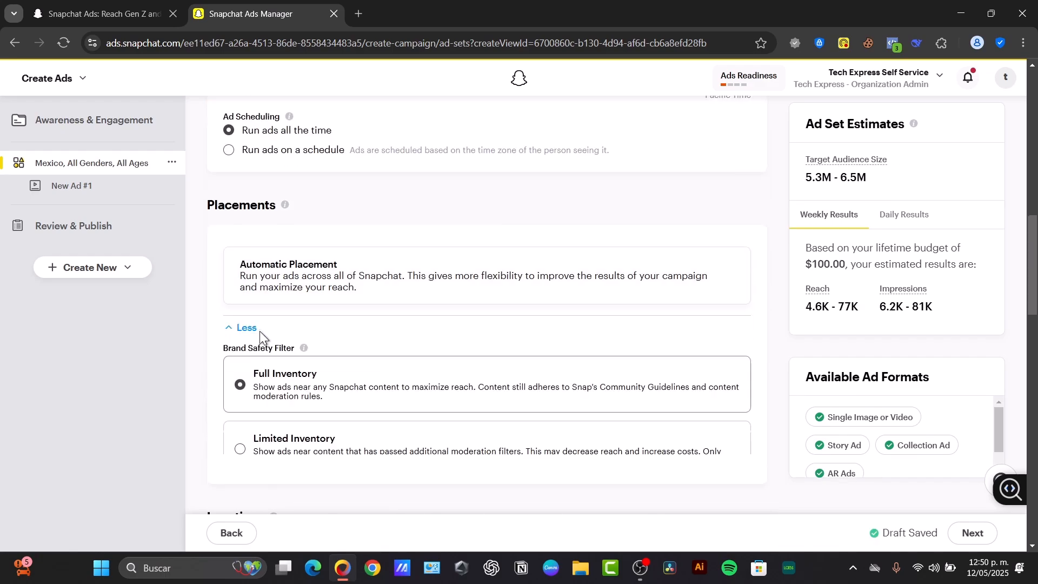
{"action": "scroll", "coordinate": [309, 276], "scroll_direction": "down", "scroll_amount": 3}
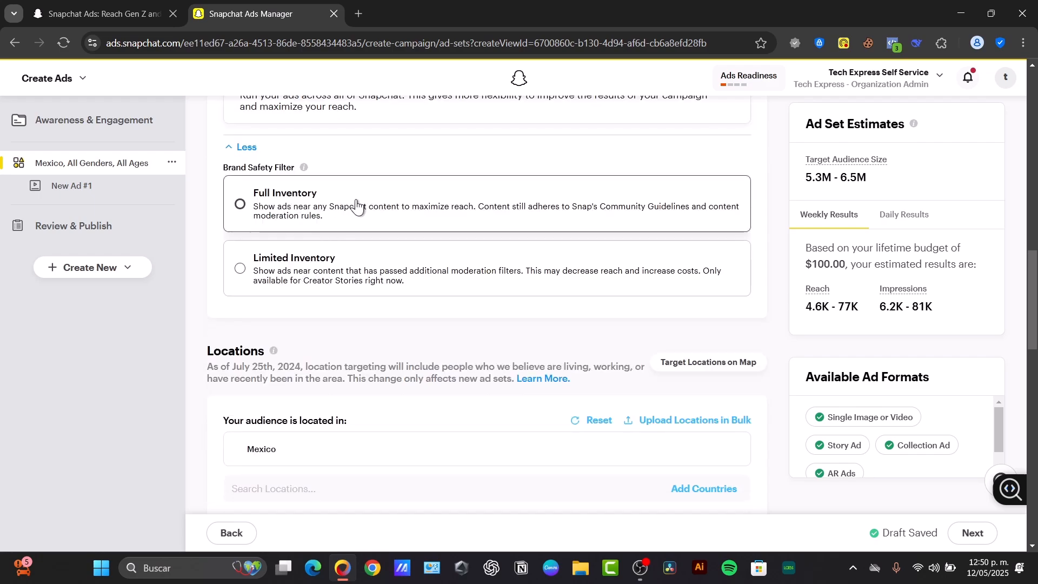
{"action": "scroll", "coordinate": [342, 264], "scroll_direction": "down", "scroll_amount": 3}
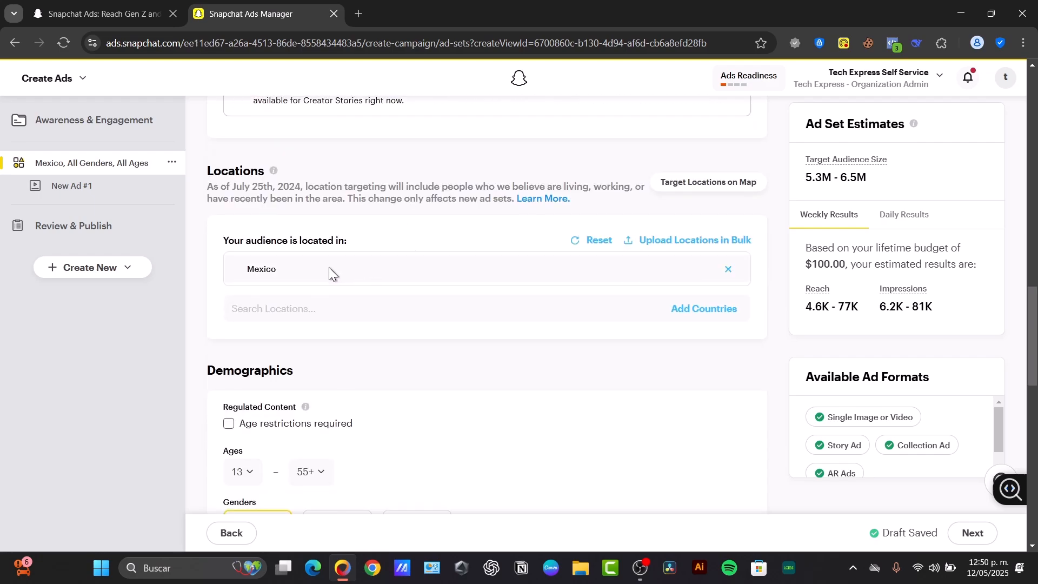
{"action": "left_click", "coordinate": [729, 269]}
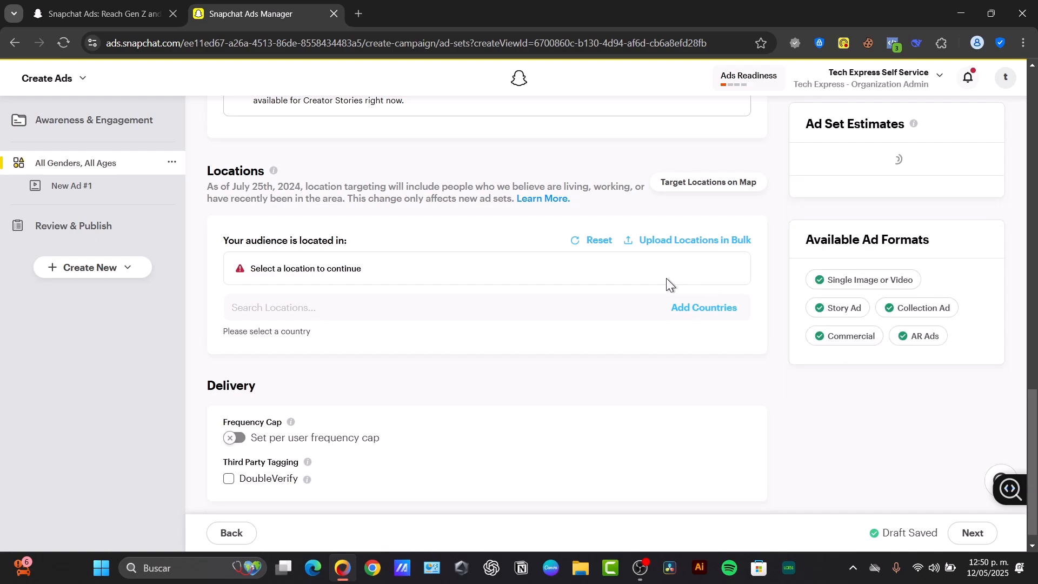
{"action": "left_click", "coordinate": [276, 307]}
{"action": "type", "text": "united state"}
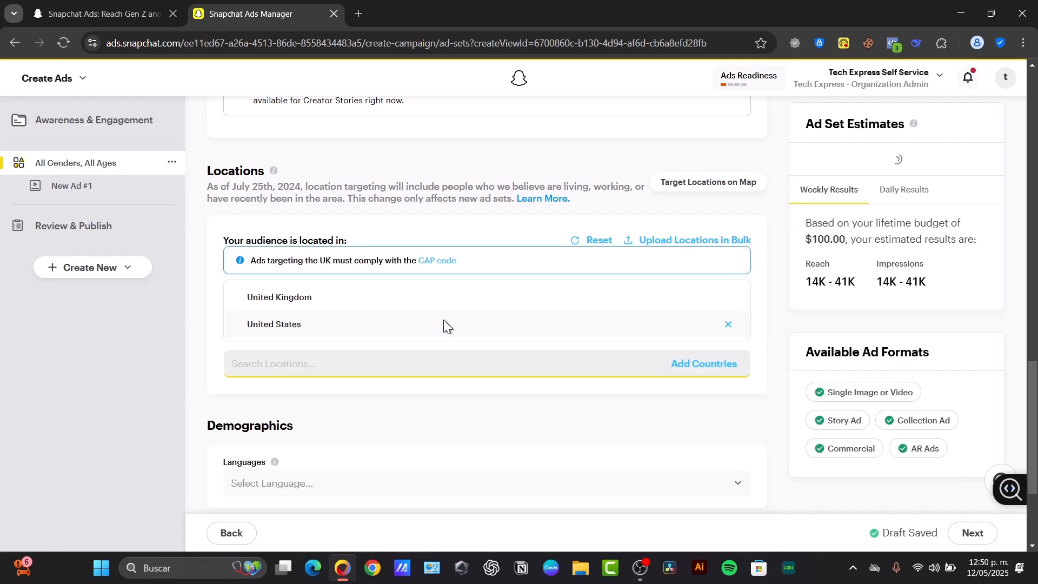
{"action": "scroll", "coordinate": [425, 387], "scroll_direction": "down", "scroll_amount": 3}
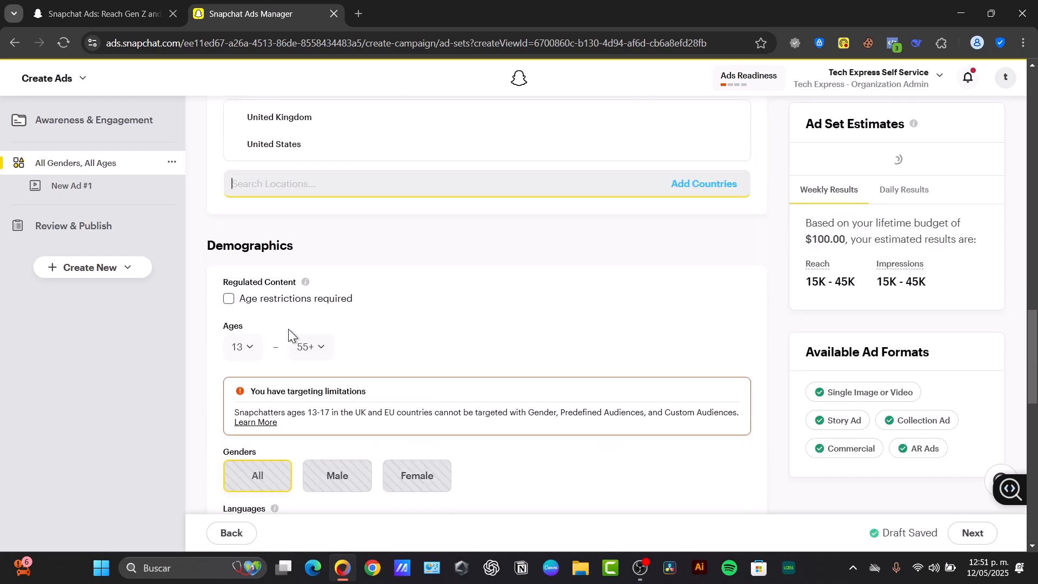
Limit the demographic age range to 13 through 30
{"action": "left_click", "coordinate": [242, 346]}
{"action": "left_click", "coordinate": [378, 352]}
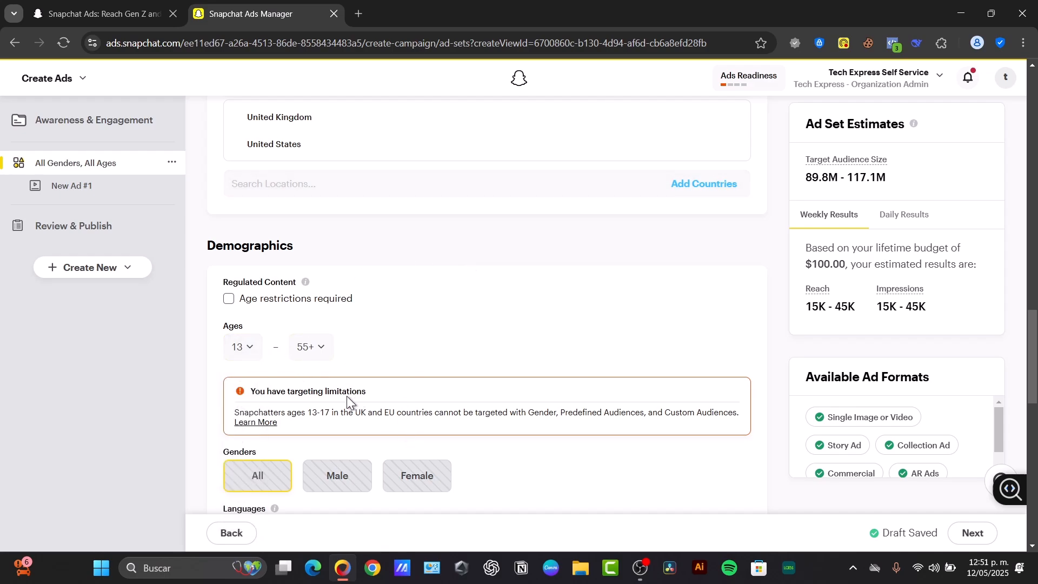
{"action": "left_click", "coordinate": [308, 348]}
{"action": "scroll", "coordinate": [314, 463], "scroll_direction": "down", "scroll_amount": 10}
{"action": "scroll", "coordinate": [313, 464], "scroll_direction": "up", "scroll_amount": 9}
{"action": "scroll", "coordinate": [311, 484], "scroll_direction": "down", "scroll_amount": 3}
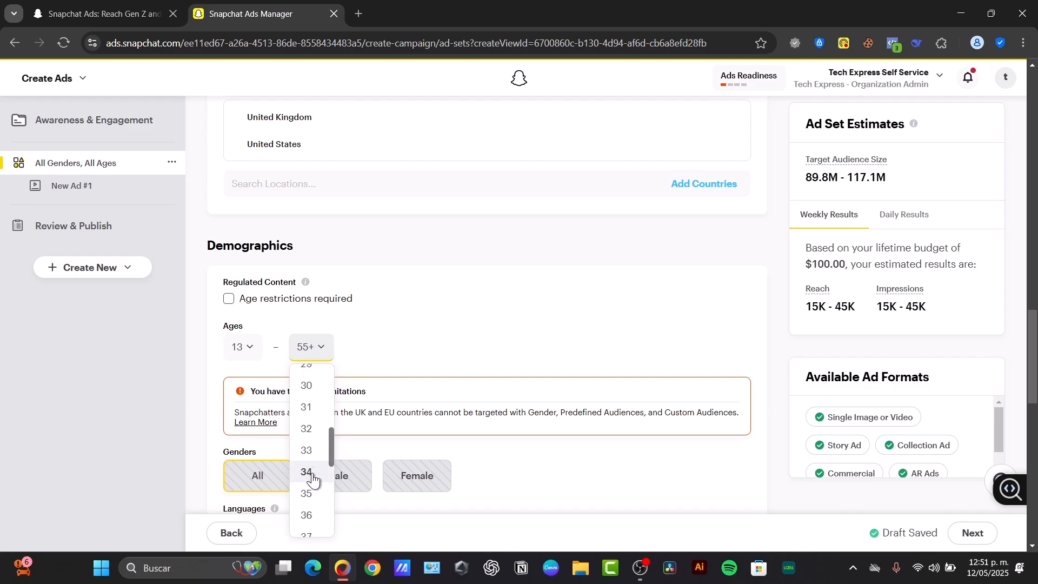
{"action": "left_click", "coordinate": [307, 385]}
{"action": "scroll", "coordinate": [433, 362], "scroll_direction": "down", "scroll_amount": 3}
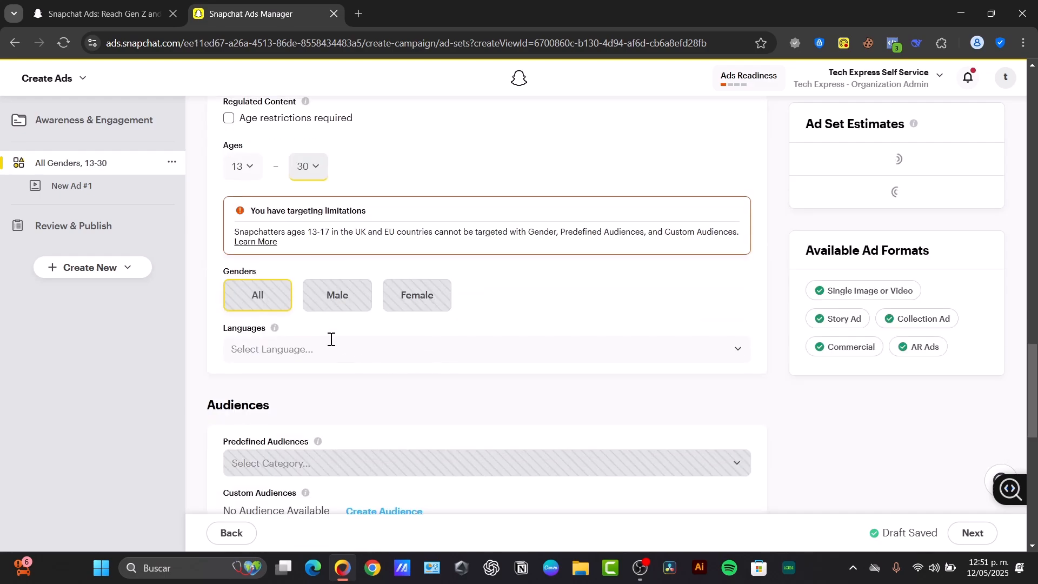
Add English as the target language, narrowing the estimate to 58.5M–71.4M
{"action": "left_click", "coordinate": [319, 352]}
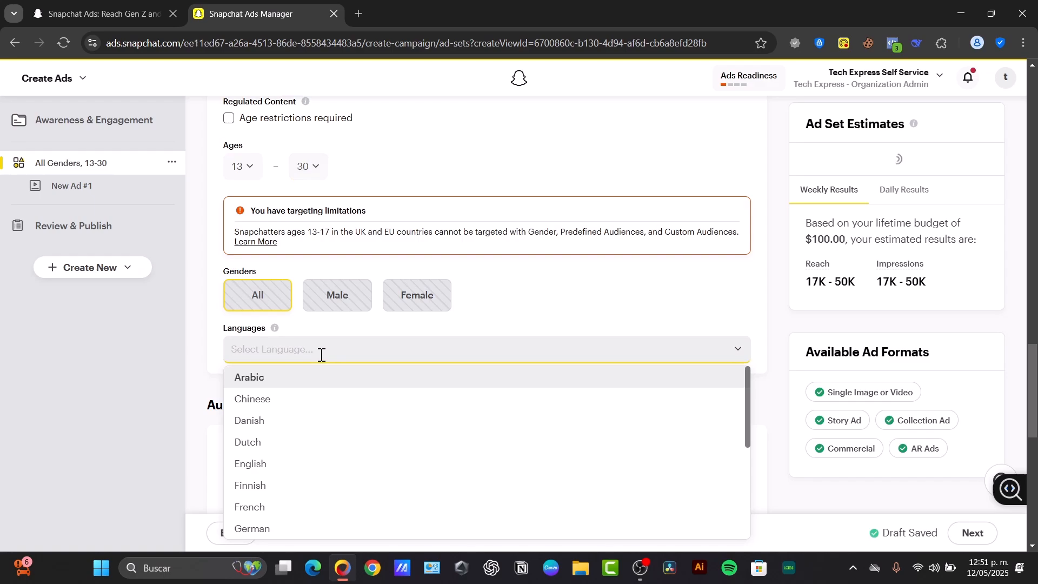
{"action": "type", "text": "wngli"}
{"action": "key", "text": "BackSpace"}
{"action": "key", "text": "BackSpace"}
{"action": "key", "text": "BackSpace"}
{"action": "key", "text": "BackSpace"}
{"action": "key", "text": "BackSpace"}
{"action": "type", "text": "english"}
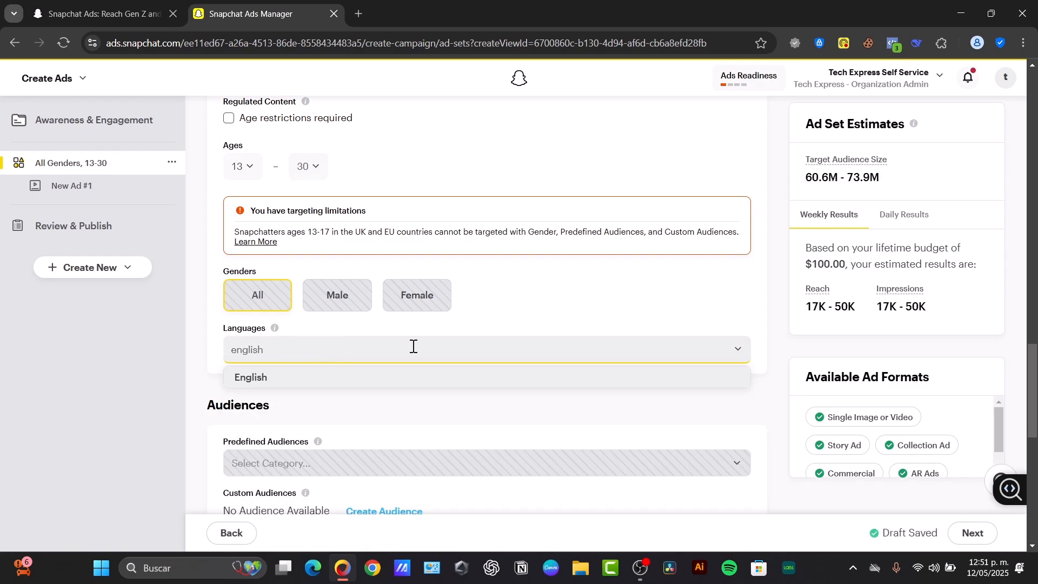
{"action": "left_click", "coordinate": [427, 379]}
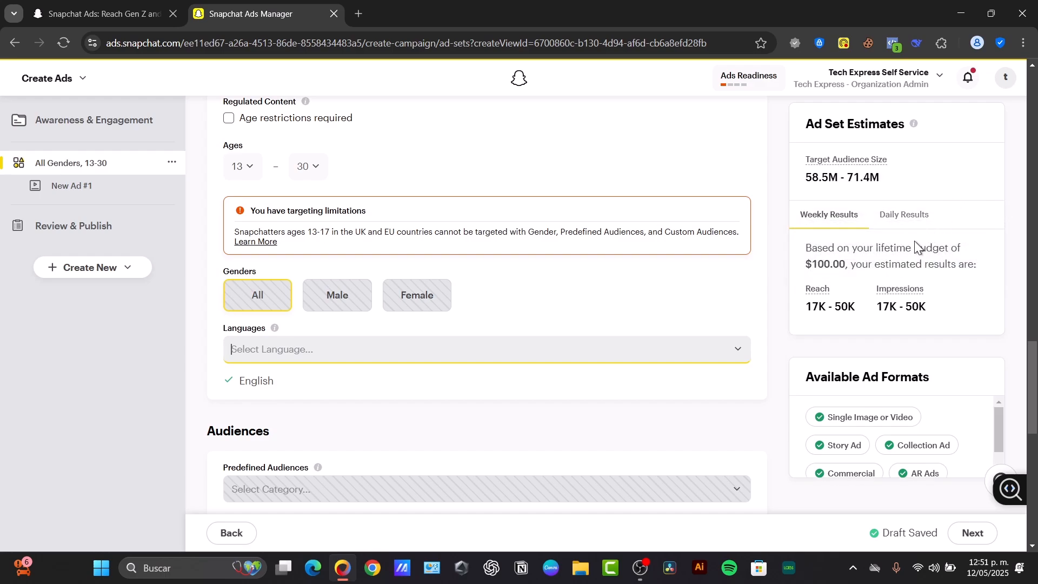
{"action": "left_click_drag", "start_coordinate": [803, 311], "coordinate": [943, 311]}
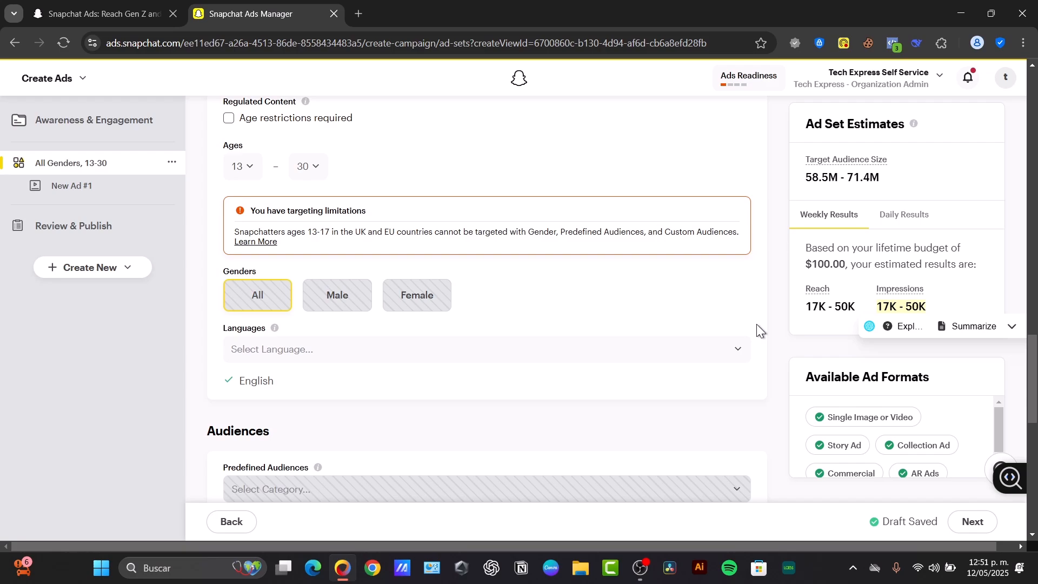
Finish the ad set settings and continue to the New Ad #1 setup page
{"action": "scroll", "coordinate": [660, 361], "scroll_direction": "down", "scroll_amount": 10}
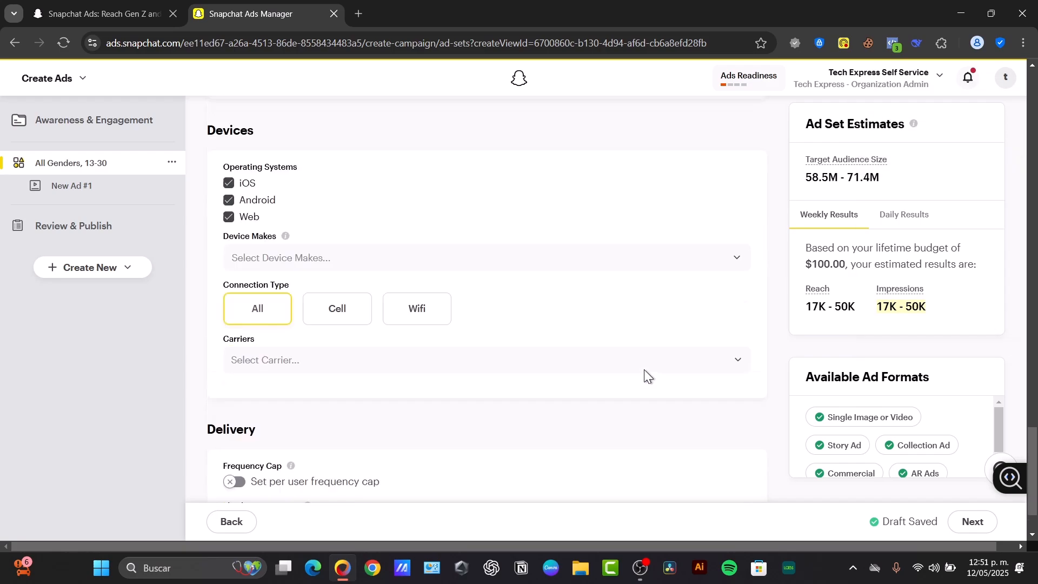
{"action": "left_click", "coordinate": [969, 519]}
{"action": "left_click", "coordinate": [971, 533]}
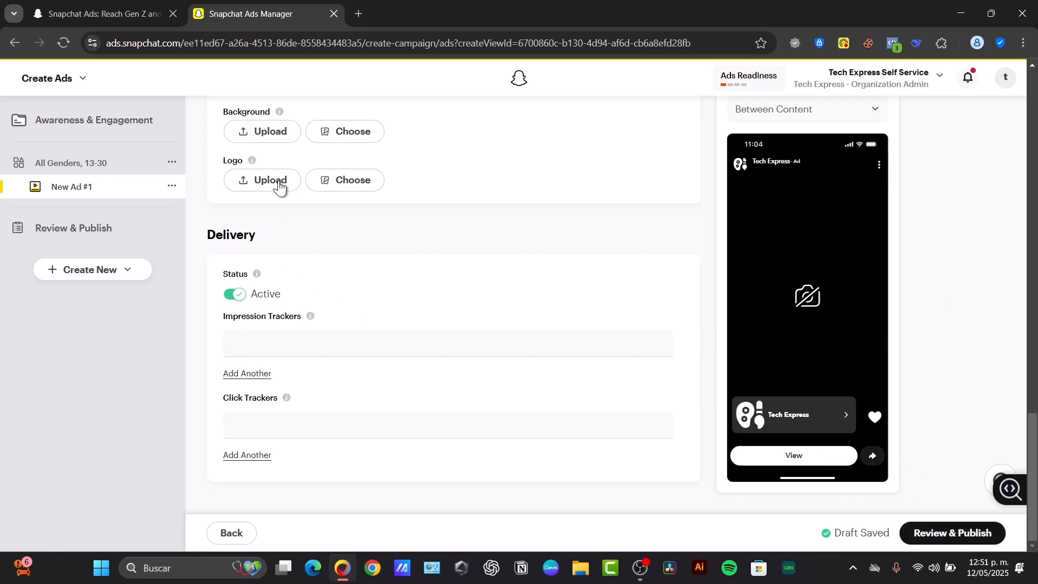
Start an image upload for the ad and browse the Descargas folder
{"action": "left_click", "coordinate": [272, 131]}
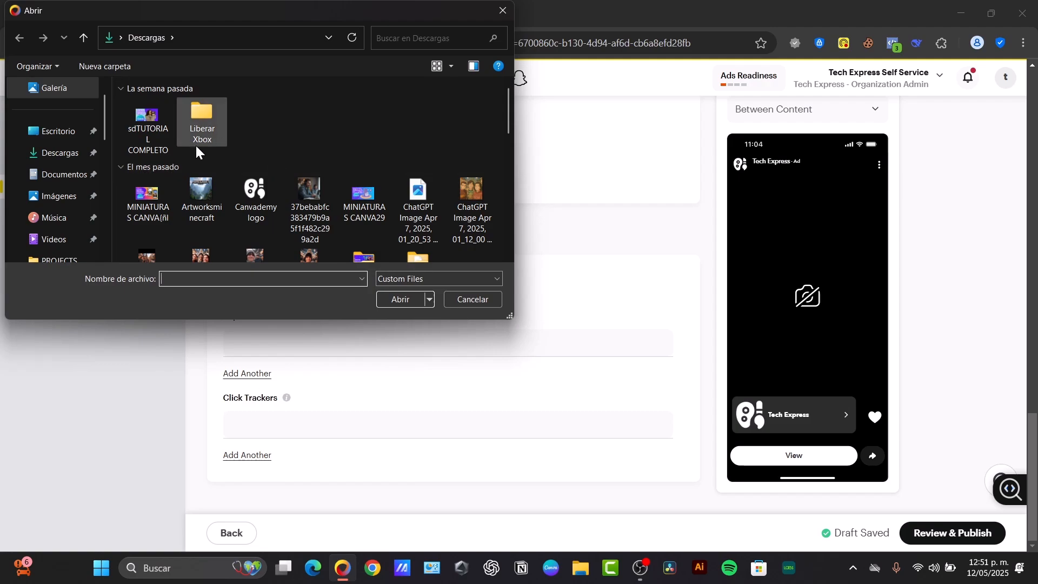
{"action": "scroll", "coordinate": [281, 193], "scroll_direction": "down", "scroll_amount": 5}
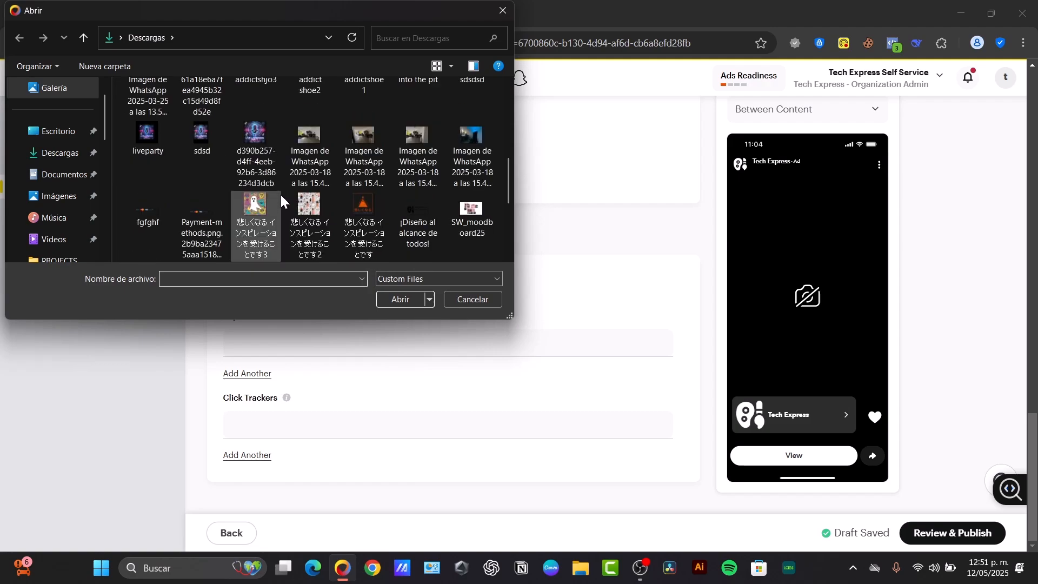
{"action": "scroll", "coordinate": [281, 195], "scroll_direction": "down", "scroll_amount": 3}
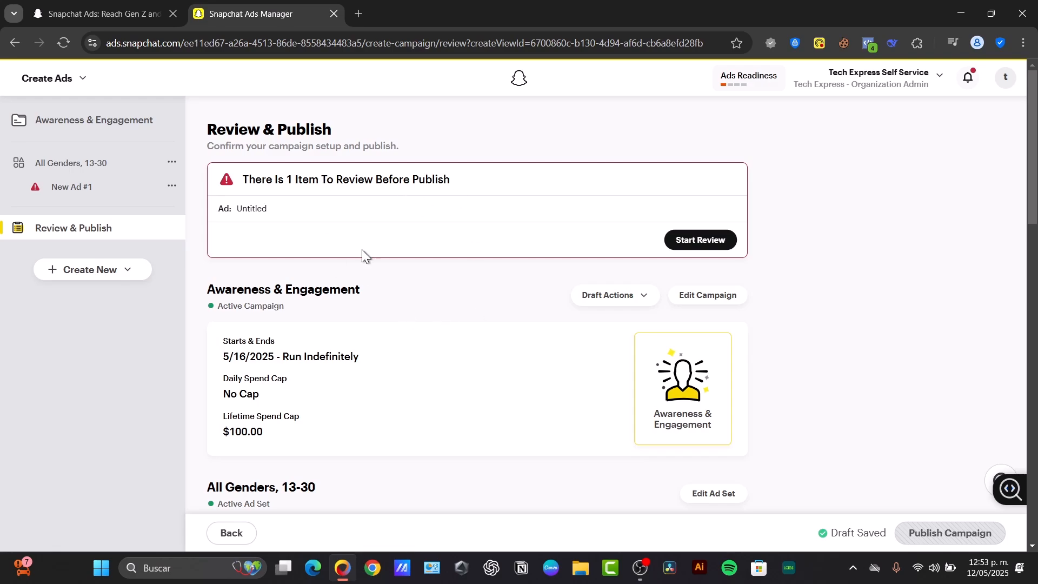
{"action": "scroll", "coordinate": [427, 319], "scroll_direction": "down", "scroll_amount": 20}
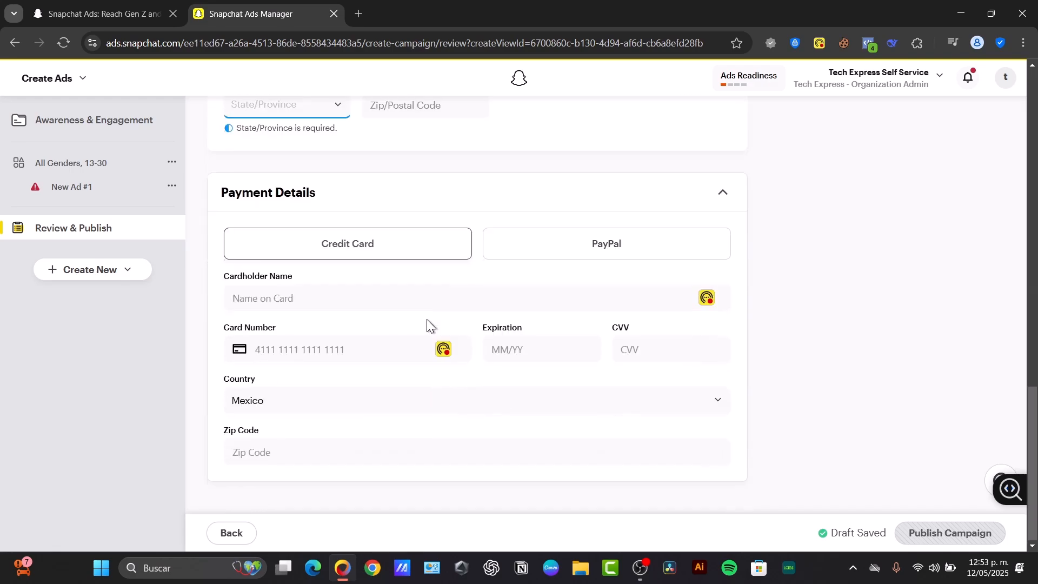
{"action": "scroll", "coordinate": [427, 319], "scroll_direction": "up", "scroll_amount": 12}
{"action": "scroll", "coordinate": [641, 265], "scroll_direction": "down", "scroll_amount": 7}
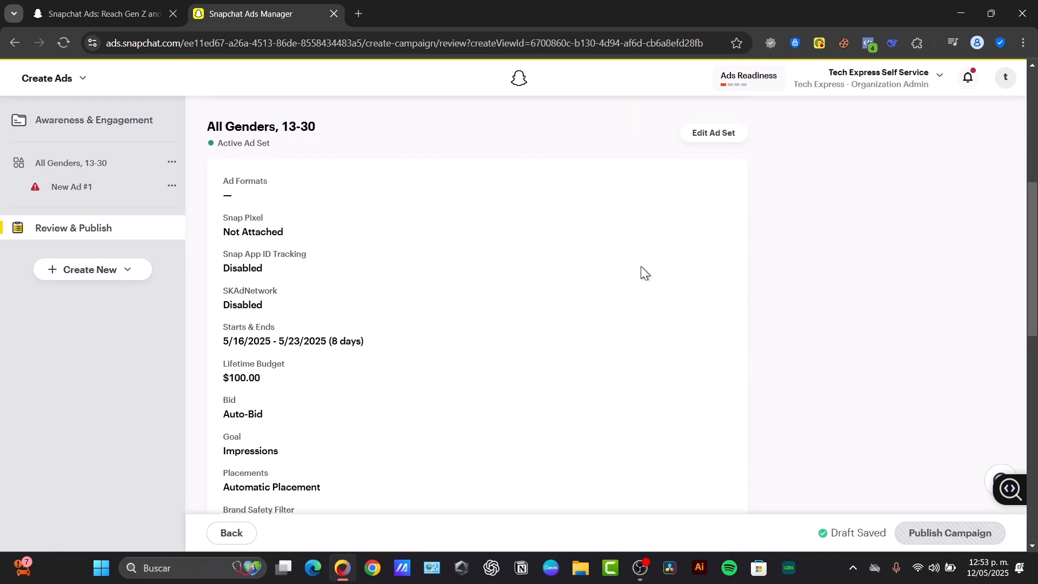
{"action": "scroll", "coordinate": [638, 268], "scroll_direction": "down", "scroll_amount": 3}
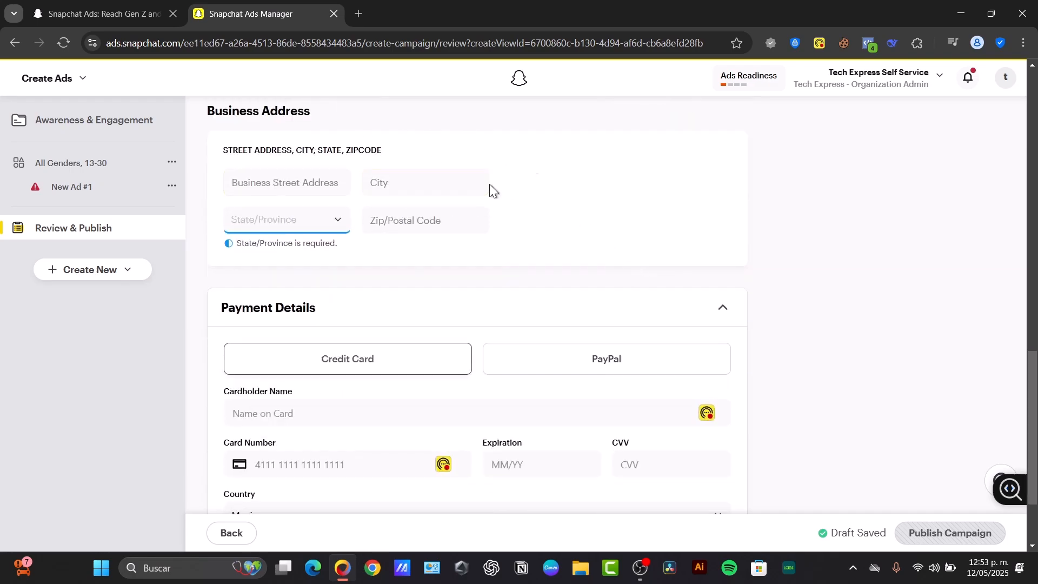
{"action": "scroll", "coordinate": [529, 163], "scroll_direction": "down", "scroll_amount": 2}
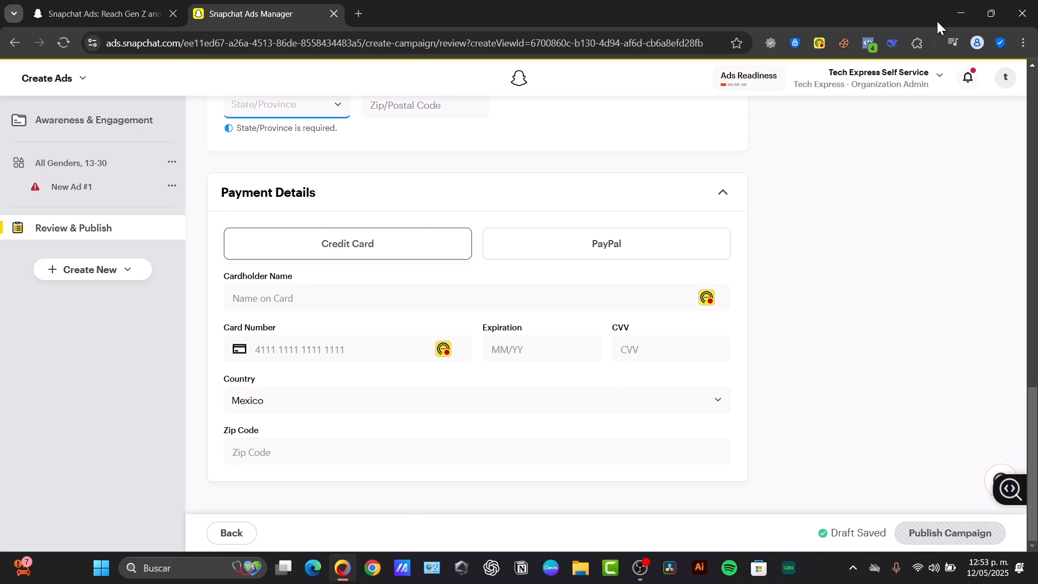
Go to the Manage Ads dashboard and chart 2 Second Video Views against eCPV
{"action": "left_click", "coordinate": [48, 87]}
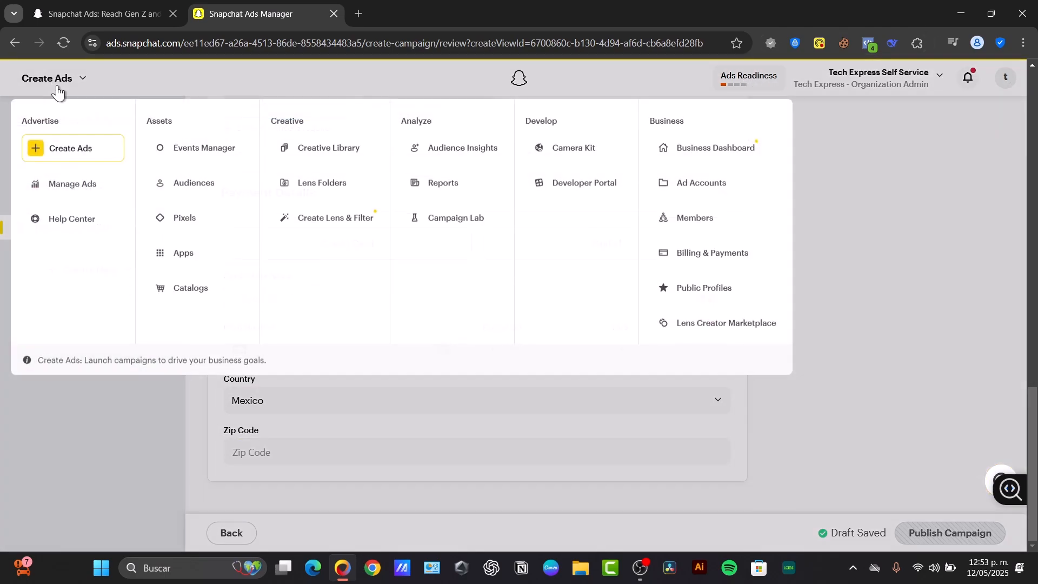
{"action": "left_click", "coordinate": [74, 190]}
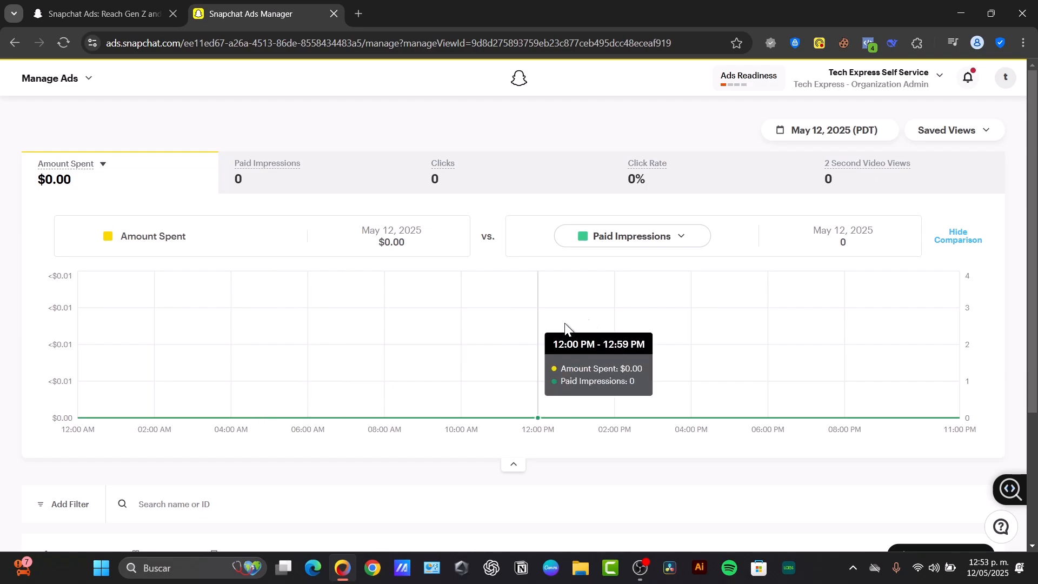
{"action": "left_click", "coordinate": [647, 235]}
{"action": "left_click", "coordinate": [637, 203]}
{"action": "left_click", "coordinate": [289, 180]}
{"action": "left_click", "coordinate": [481, 173]}
{"action": "left_click", "coordinate": [650, 179]}
{"action": "left_click", "coordinate": [855, 171]}
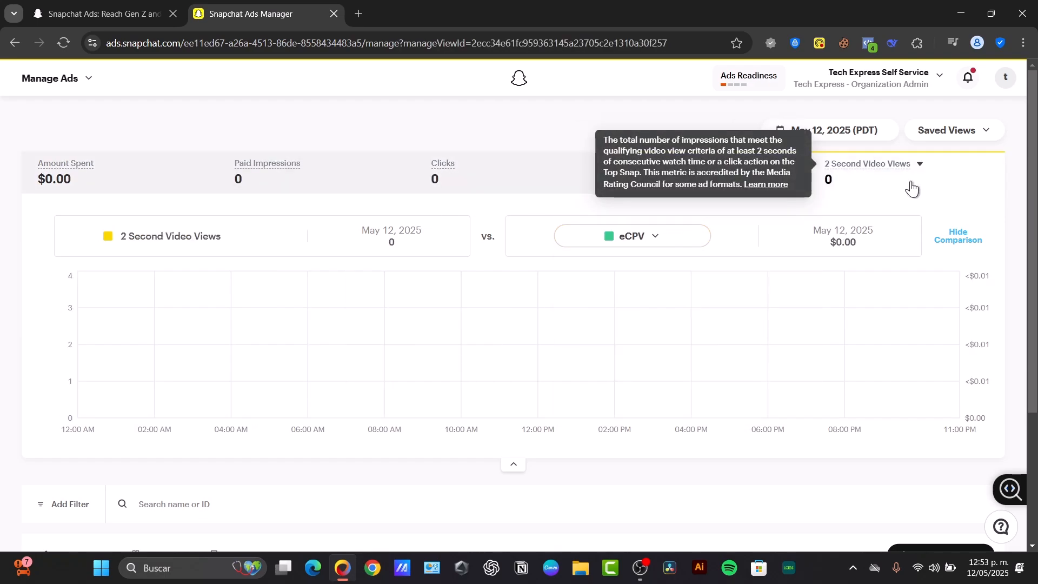